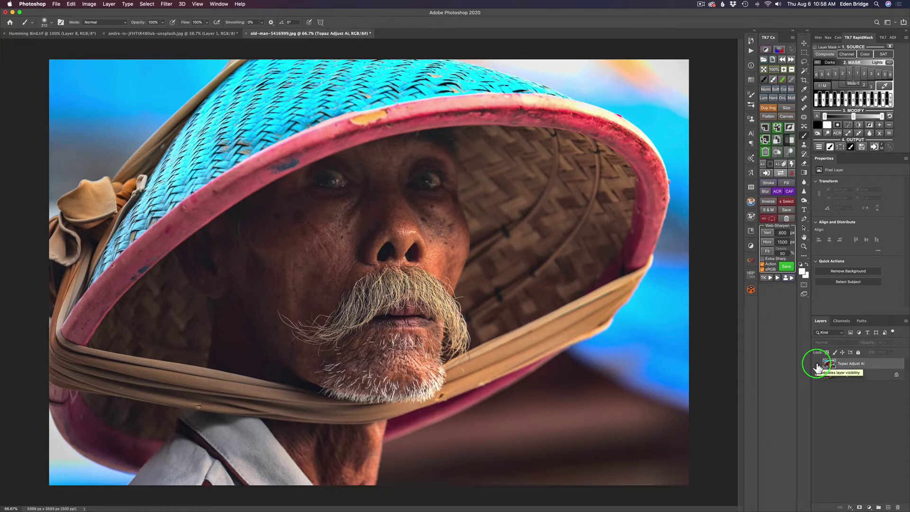
# Make the Topaz Adjust AI layer visible to show its sharper, richer-colored portrait.
pyautogui.click(817, 367)
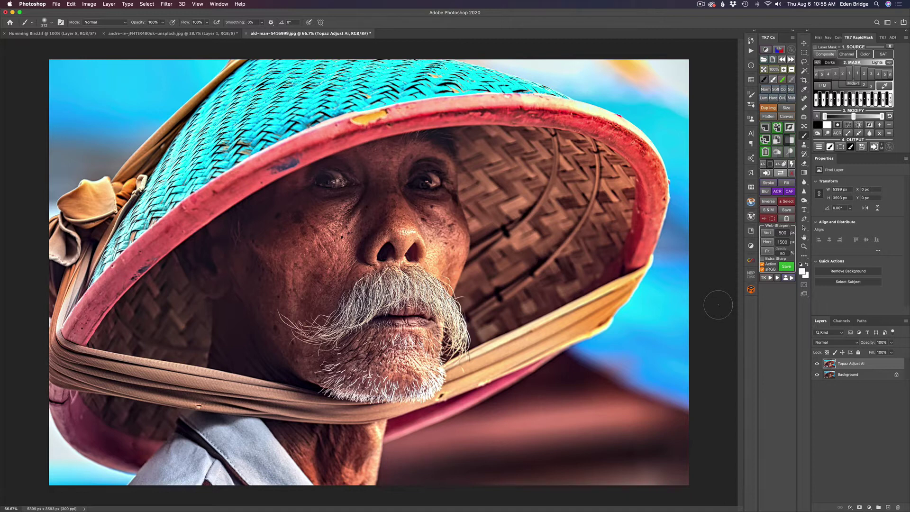
# Duplicate the Topaz Adjust AI layer and run Topaz Labs > Topaz Simplify 4 on the copy.
pyautogui.press('super+j')
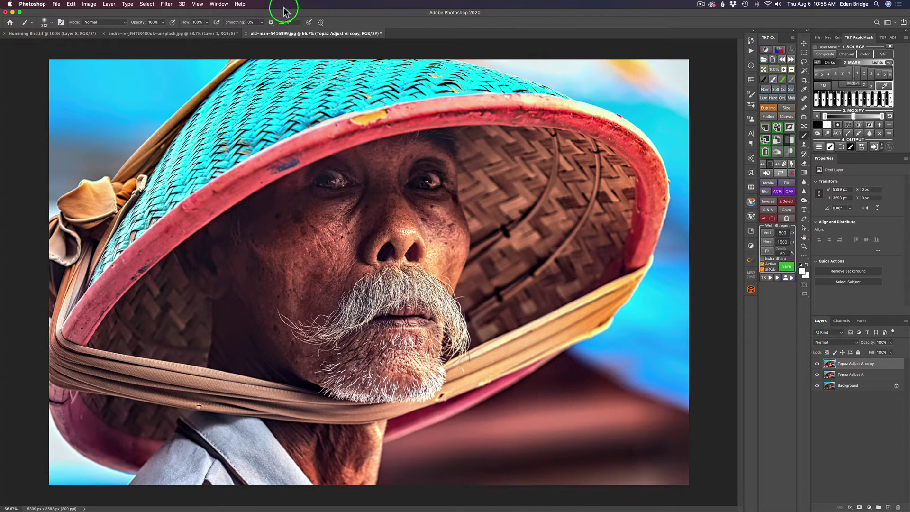
pyautogui.click(166, 5)
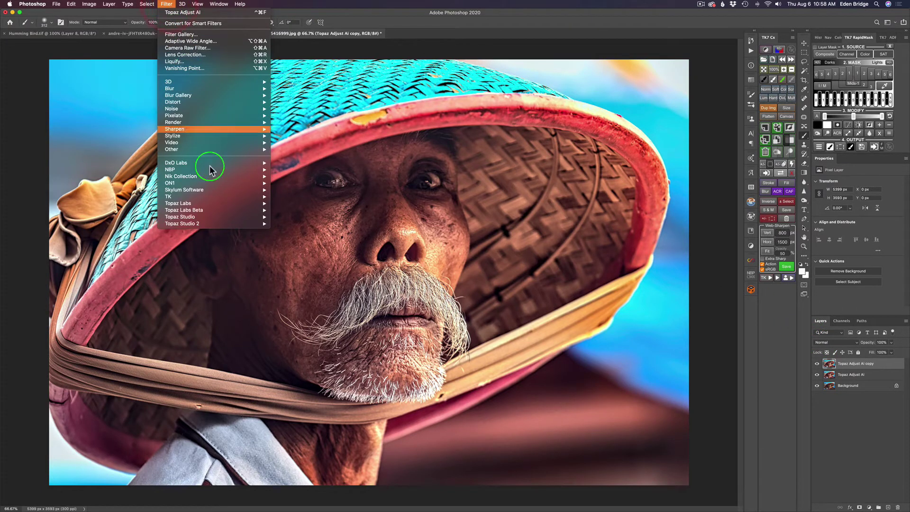
pyautogui.moveTo(228, 218)
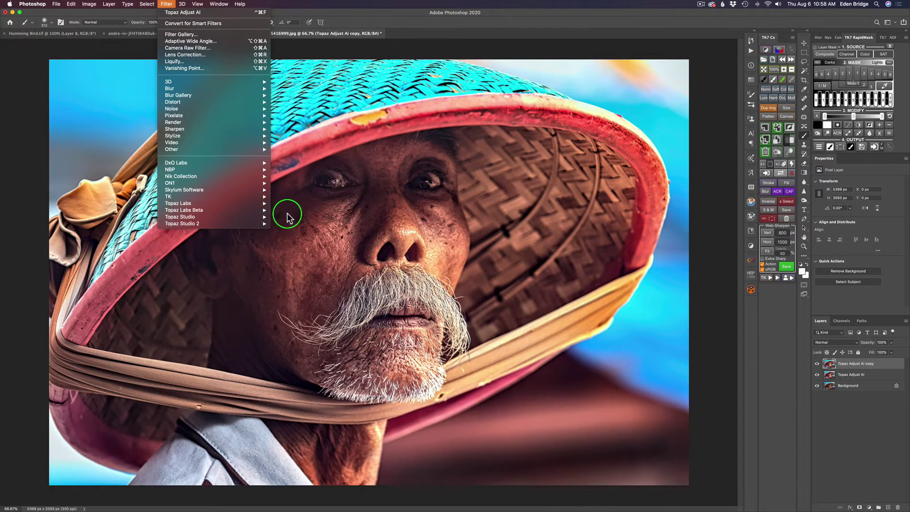
pyautogui.moveTo(265, 210)
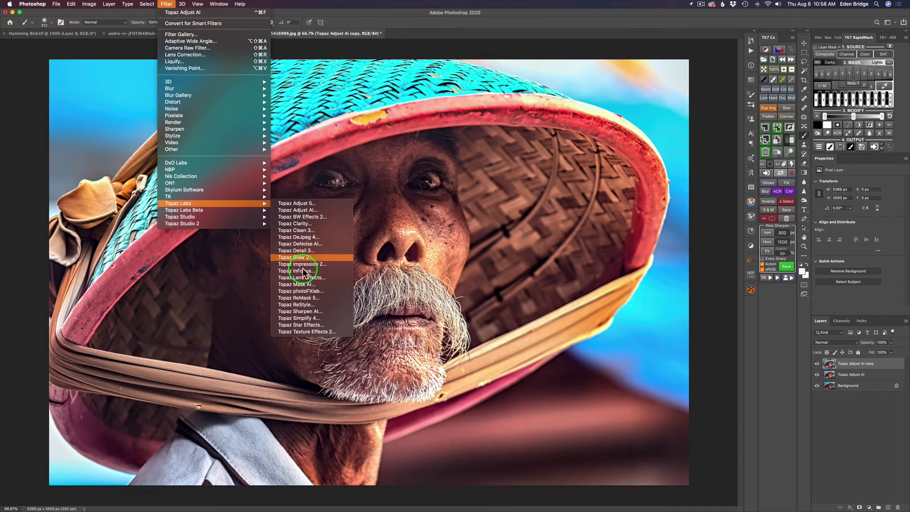
pyautogui.click(317, 317)
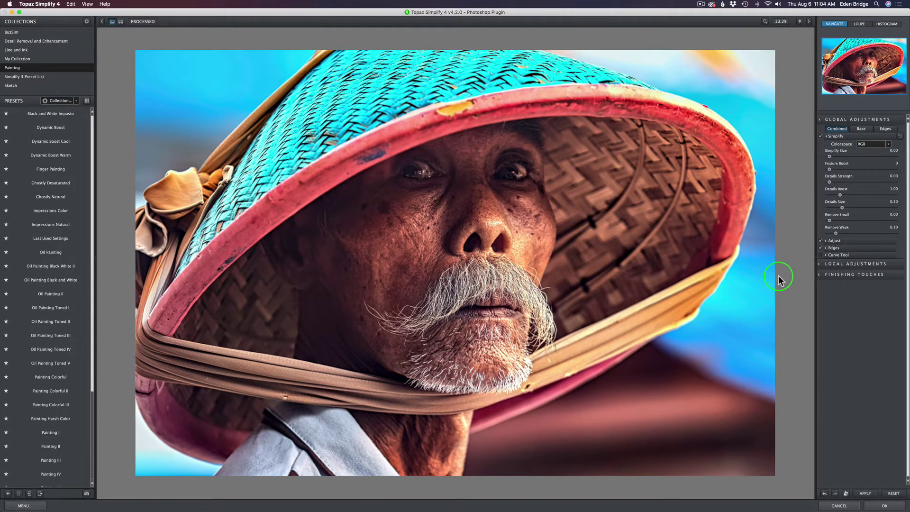
pyautogui.click(832, 138)
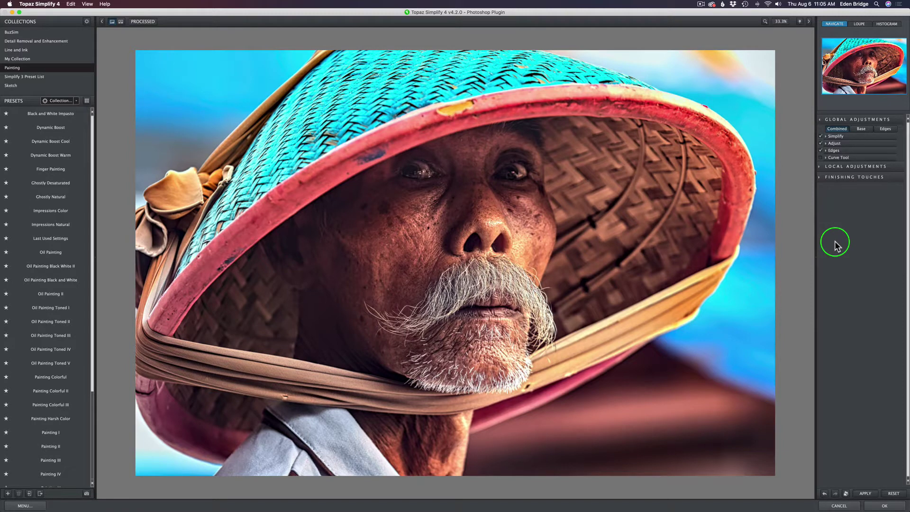
# Review the Simplify, Adjust, Edges and Local Adjustments groups one after another.
pyautogui.click(827, 137)
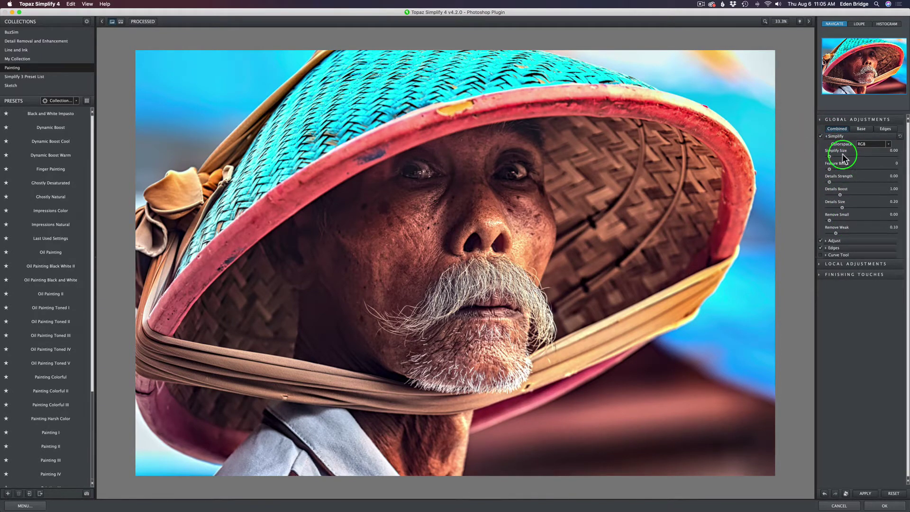
pyautogui.click(827, 137)
pyautogui.click(826, 143)
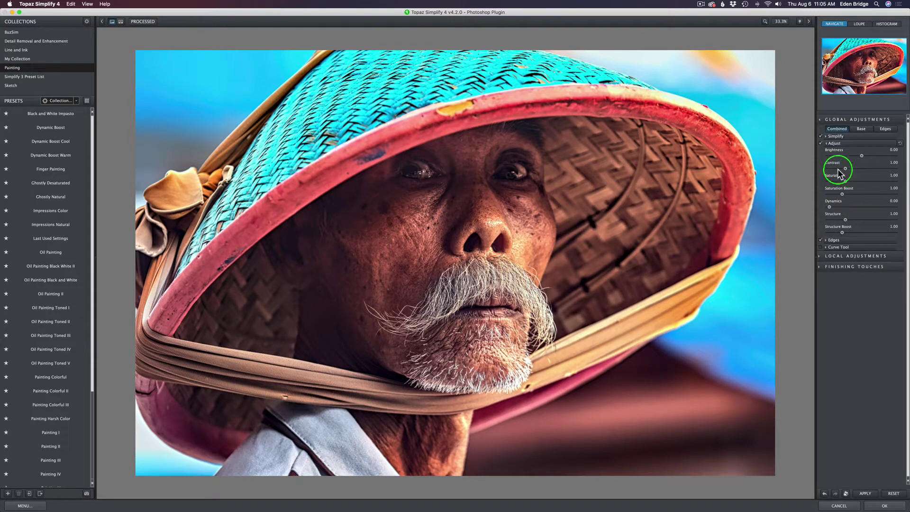
pyautogui.click(830, 143)
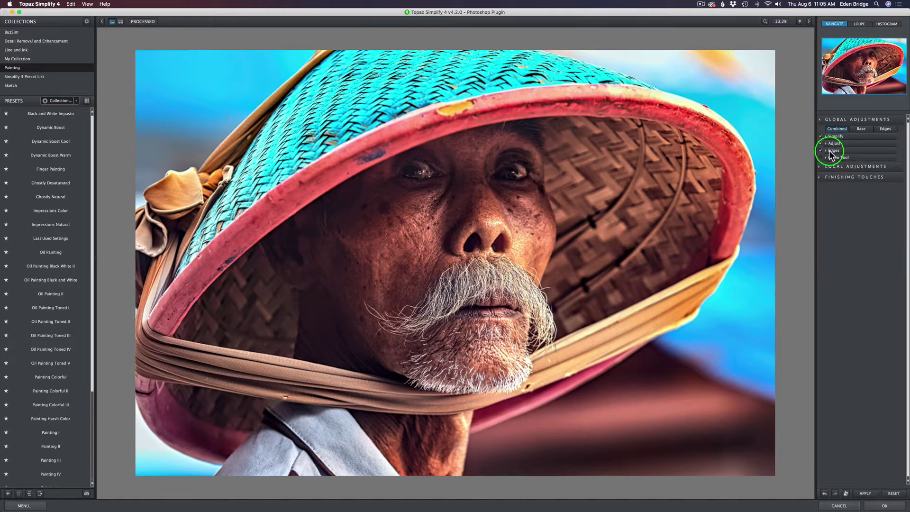
pyautogui.click(826, 151)
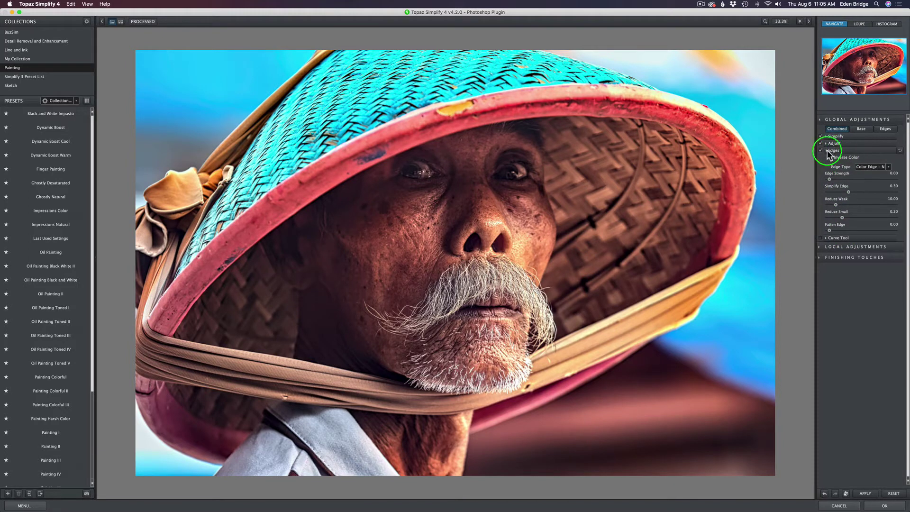
pyautogui.click(827, 151)
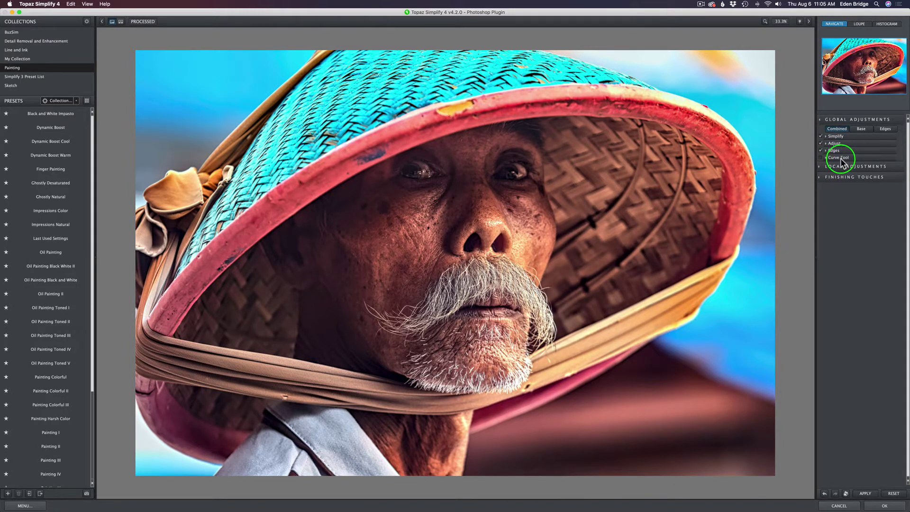
pyautogui.click(818, 167)
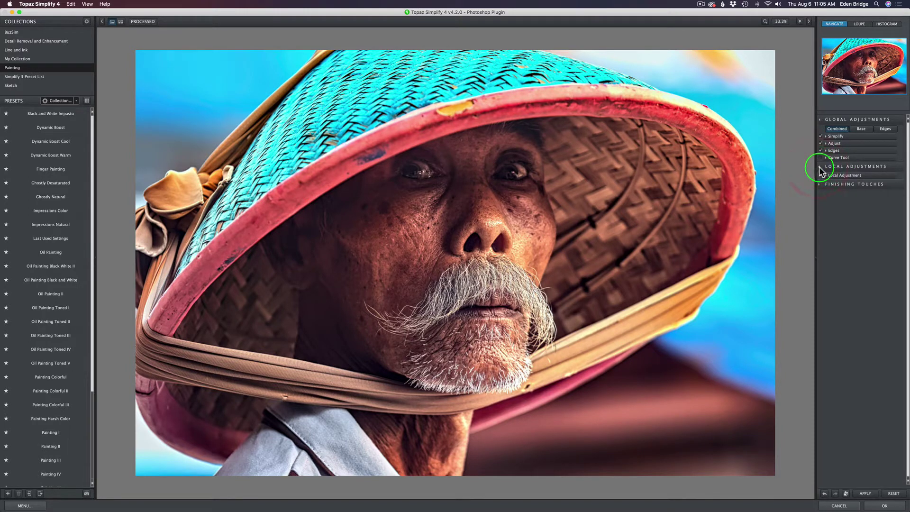
pyautogui.click(819, 167)
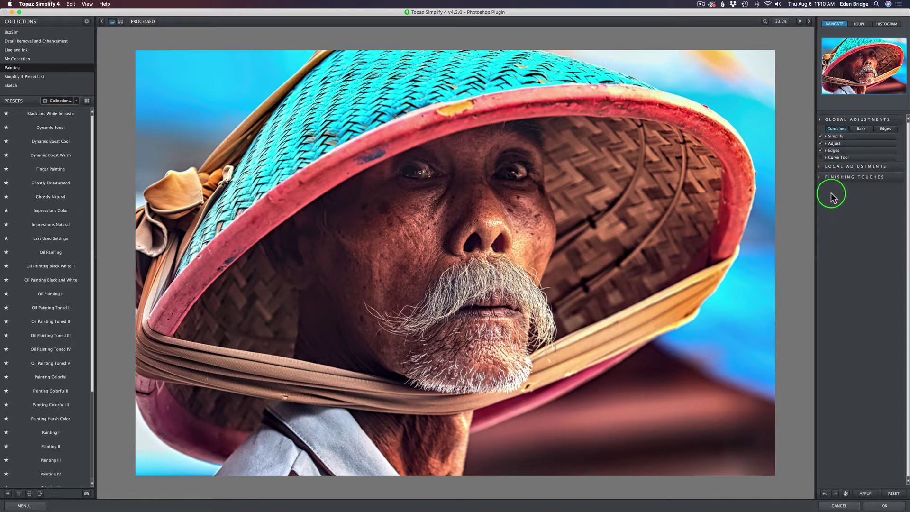
# Check the Finishing Touches options, then apply the Simplify effect back to Photoshop.
pyautogui.click(820, 179)
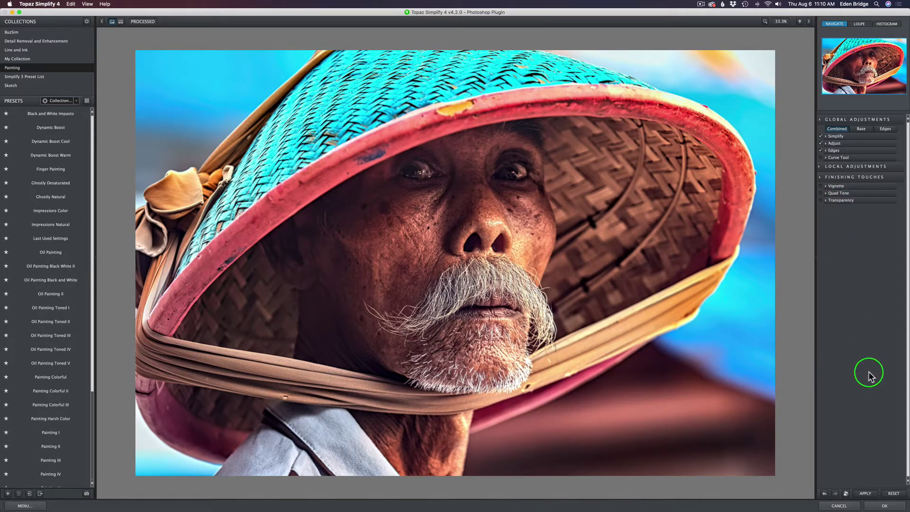
pyautogui.click(843, 498)
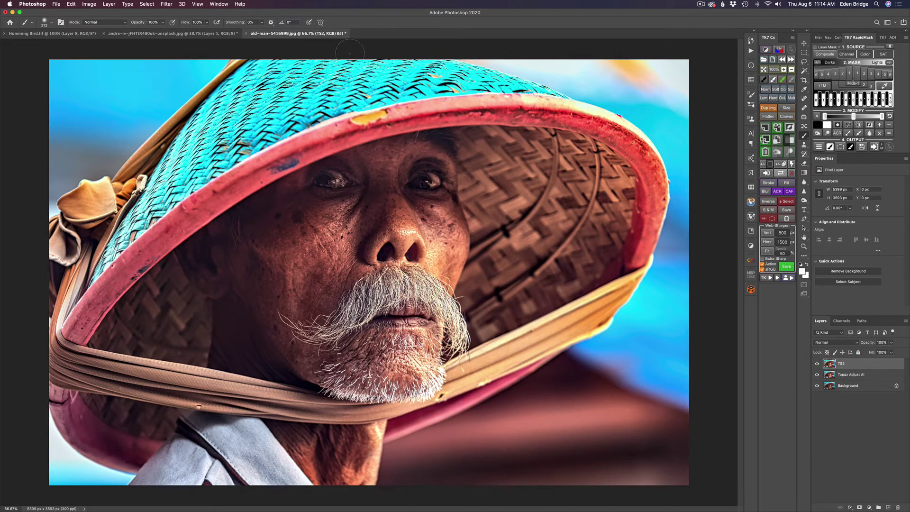
# Launch Filter > Topaz Studio 2 on the top Simplify layer.
pyautogui.click(167, 3)
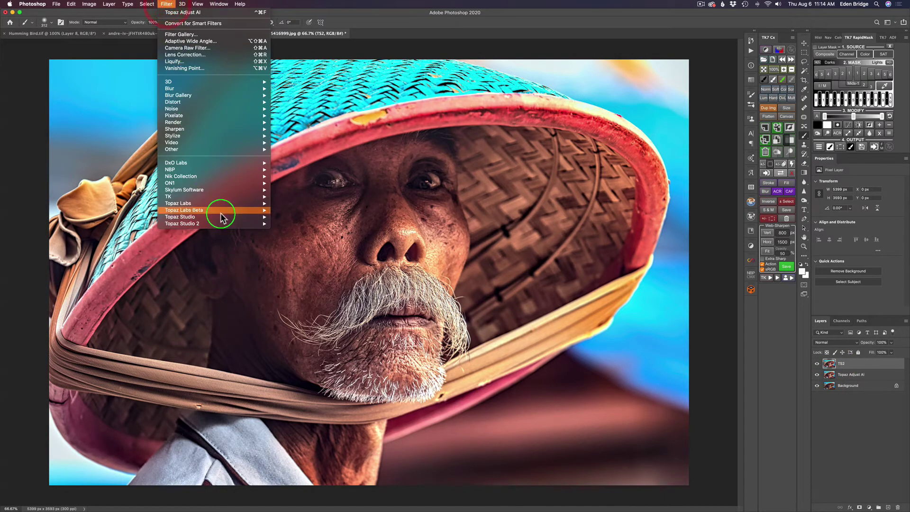
pyautogui.moveTo(218, 223)
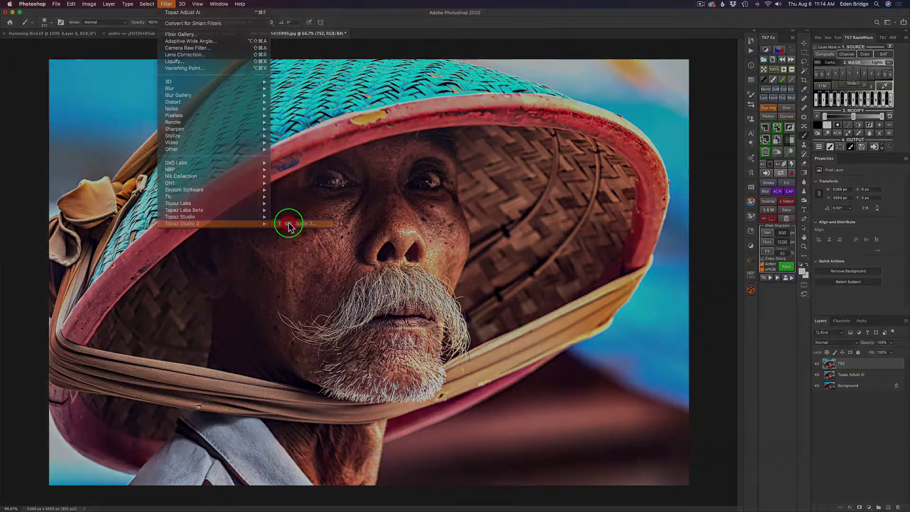
pyautogui.click(290, 223)
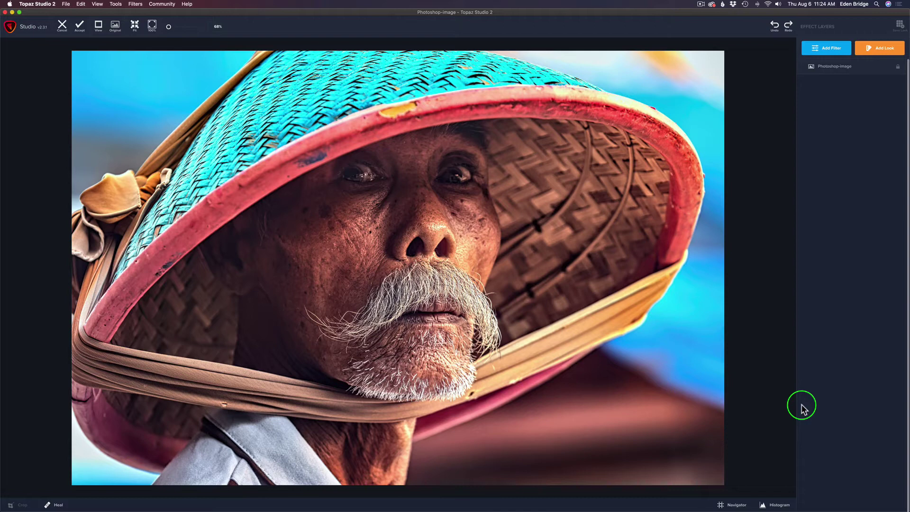
# Add the Stylistic Abstraction filter over the Photoshop image and reopen the filter catalog.
pyautogui.click(832, 49)
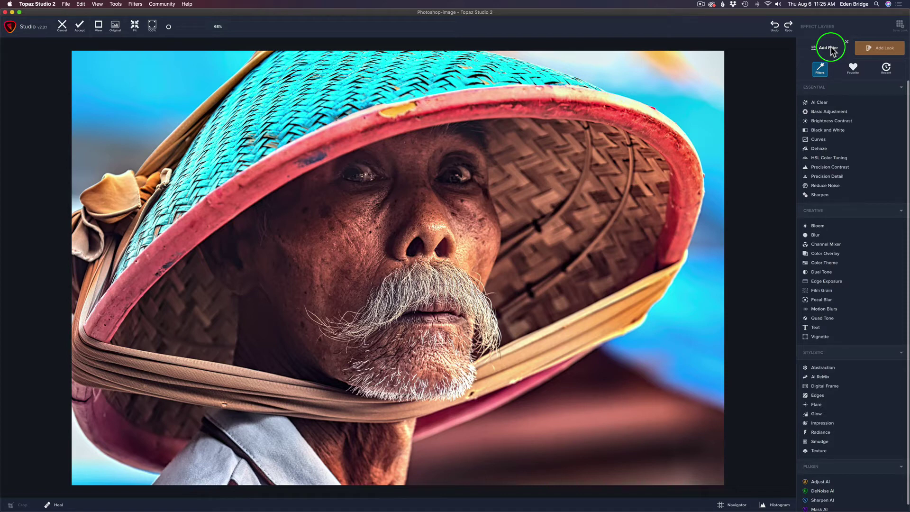
pyautogui.click(825, 368)
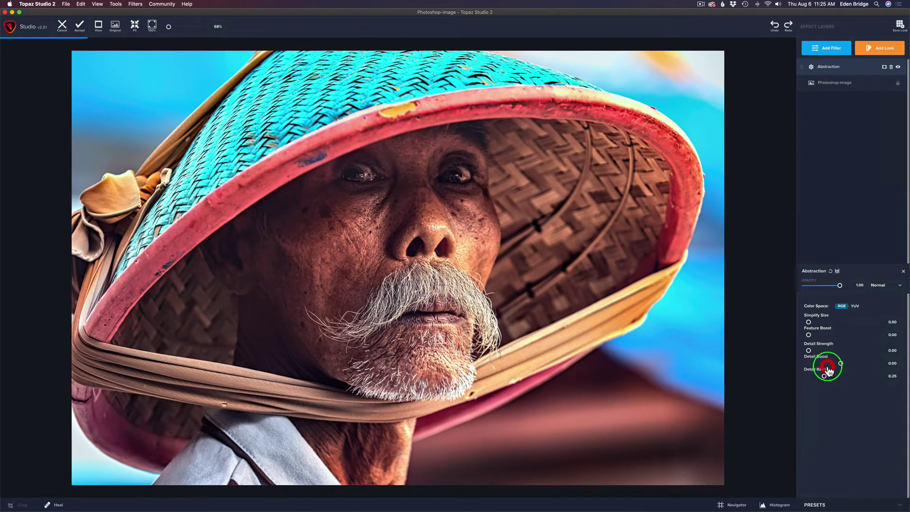
pyautogui.click(832, 50)
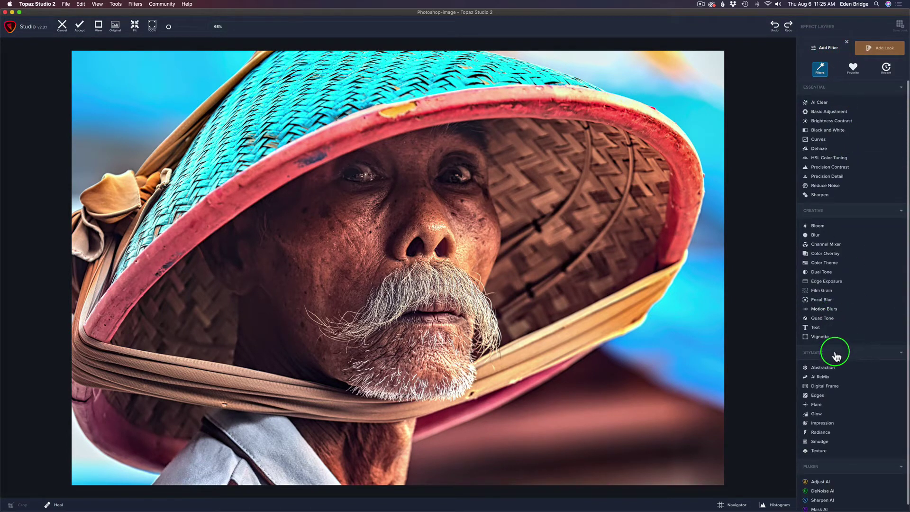
# Add a Monochrome Edge Edges layer, Suppress Weak and Small Edges at 0.00, Edge Thickness raised.
pyautogui.click(818, 396)
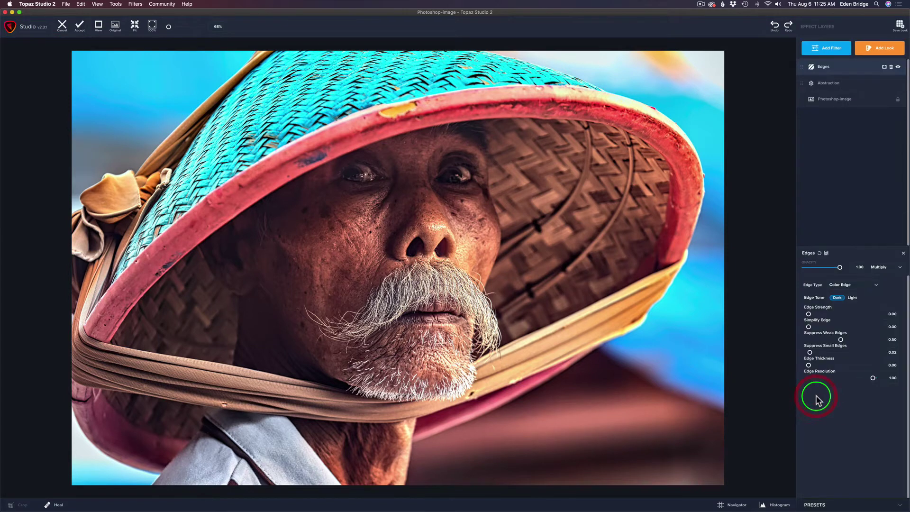
pyautogui.click(876, 286)
pyautogui.click(876, 300)
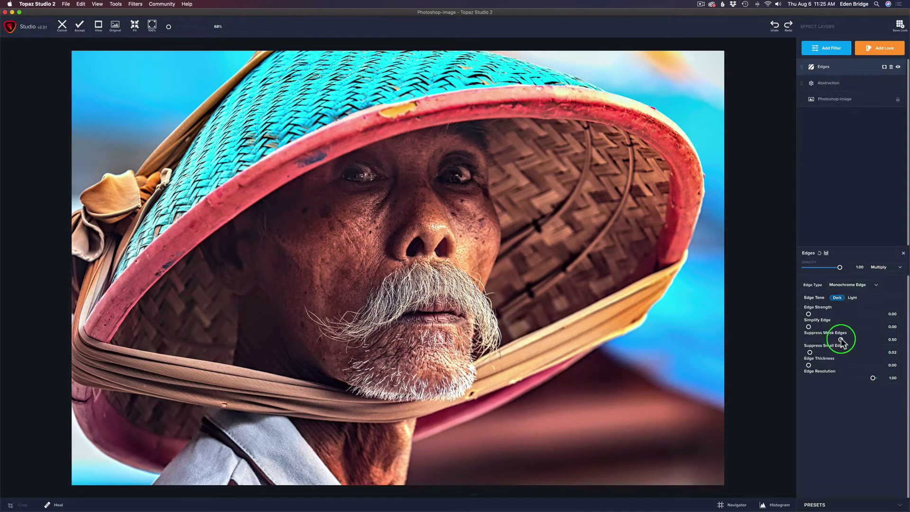
pyautogui.moveTo(842, 341); pyautogui.dragTo(783, 342)
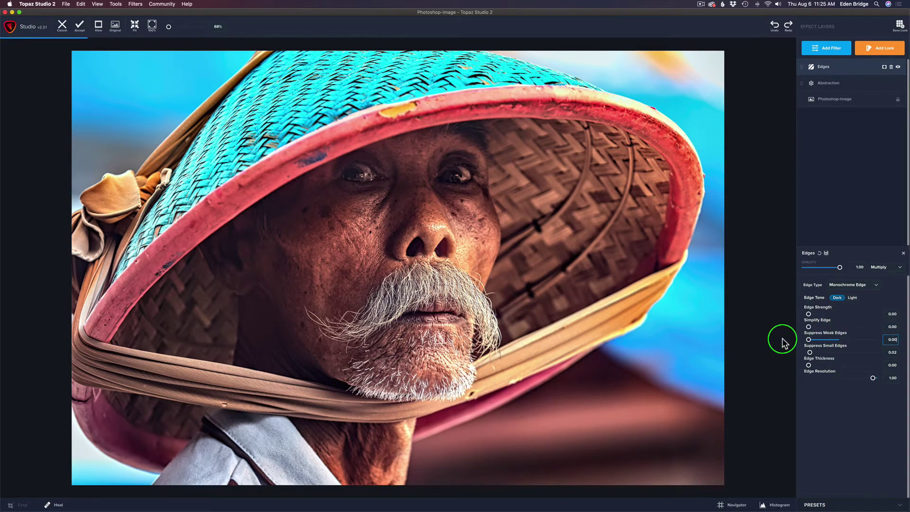
pyautogui.click(782, 337)
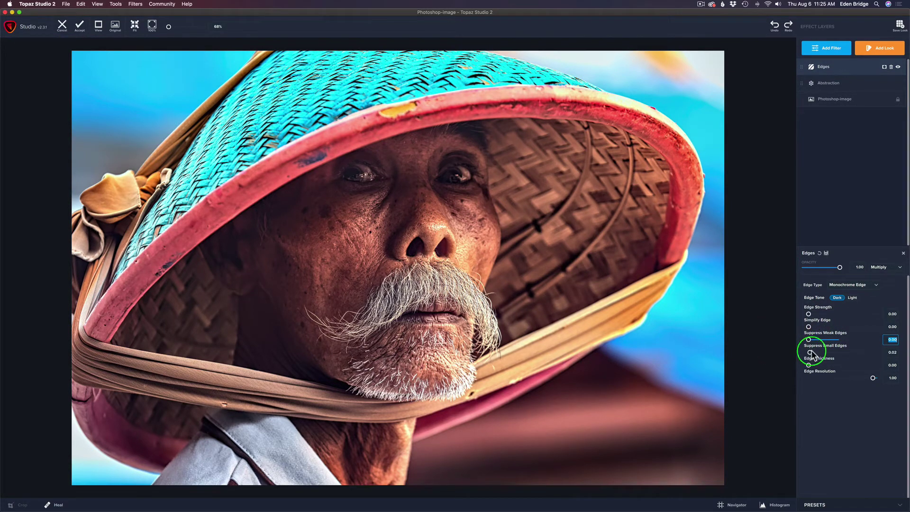
pyautogui.moveTo(809, 353); pyautogui.dragTo(792, 352)
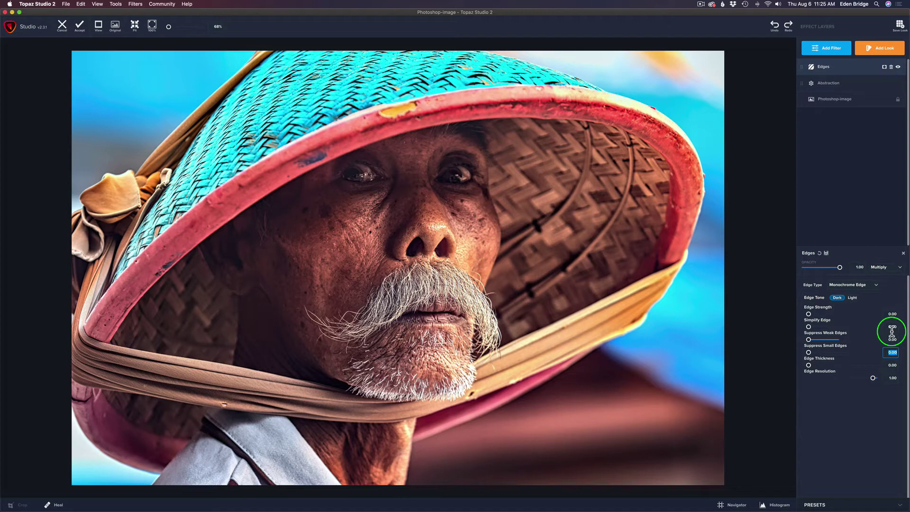
pyautogui.moveTo(809, 365); pyautogui.dragTo(842, 367)
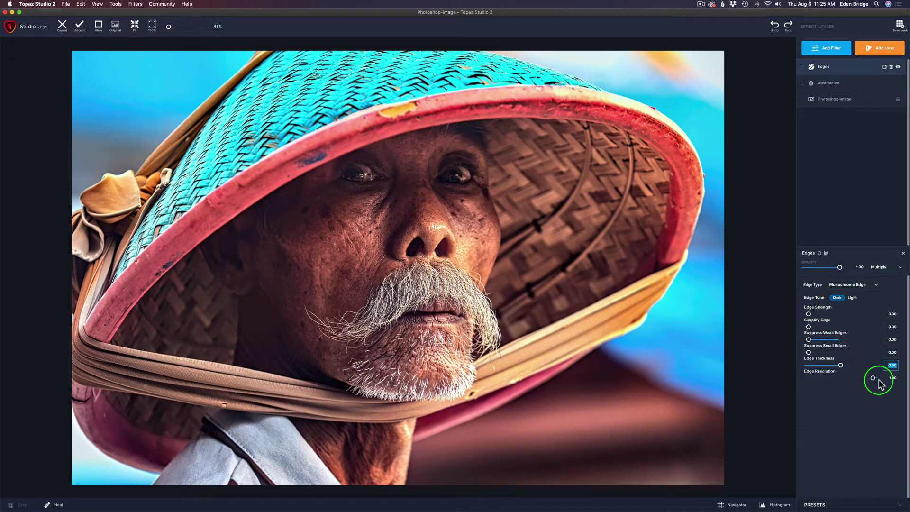
# Add Curves, Precision Contrast and Precision Detail layers in turn above Edges.
pyautogui.click(827, 48)
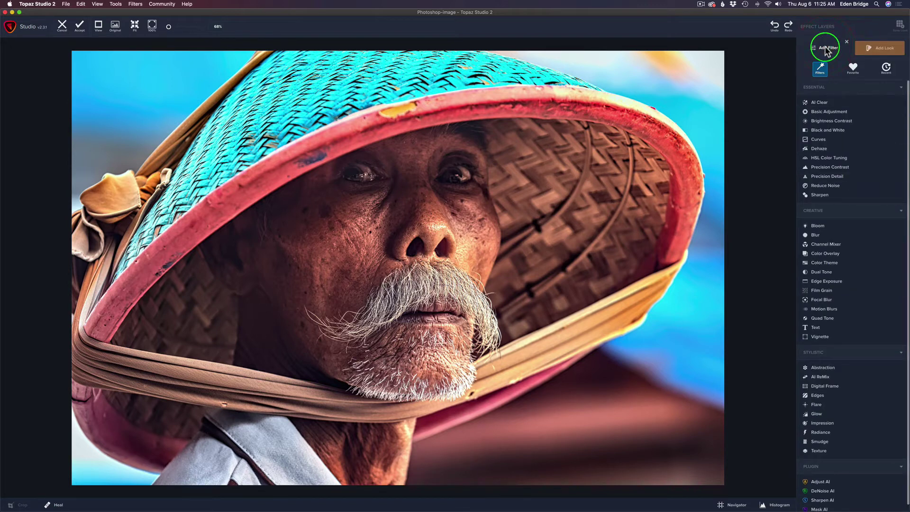
pyautogui.click(821, 140)
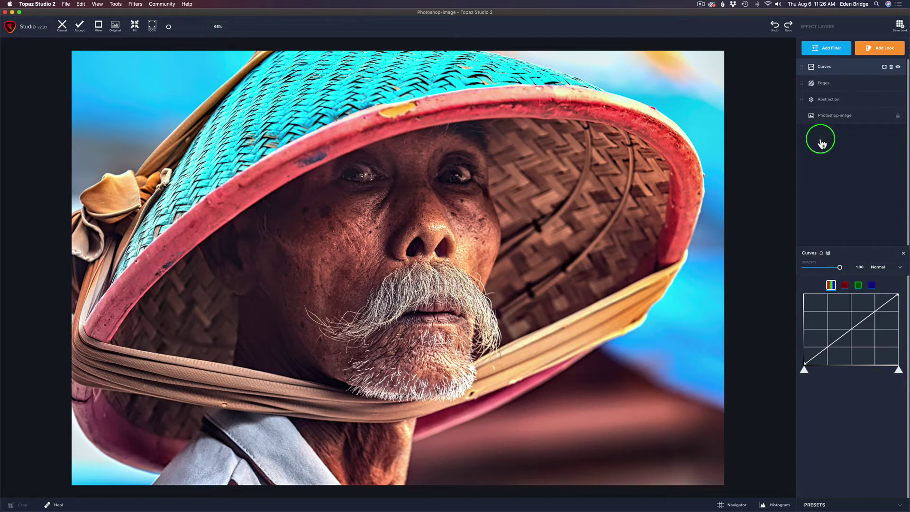
pyautogui.click(828, 48)
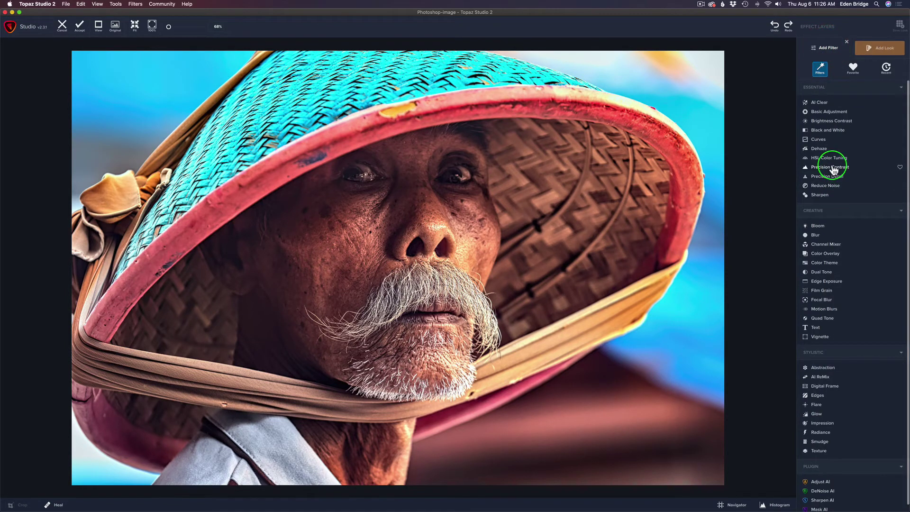
pyautogui.click(833, 168)
pyautogui.click(828, 50)
pyautogui.click(831, 175)
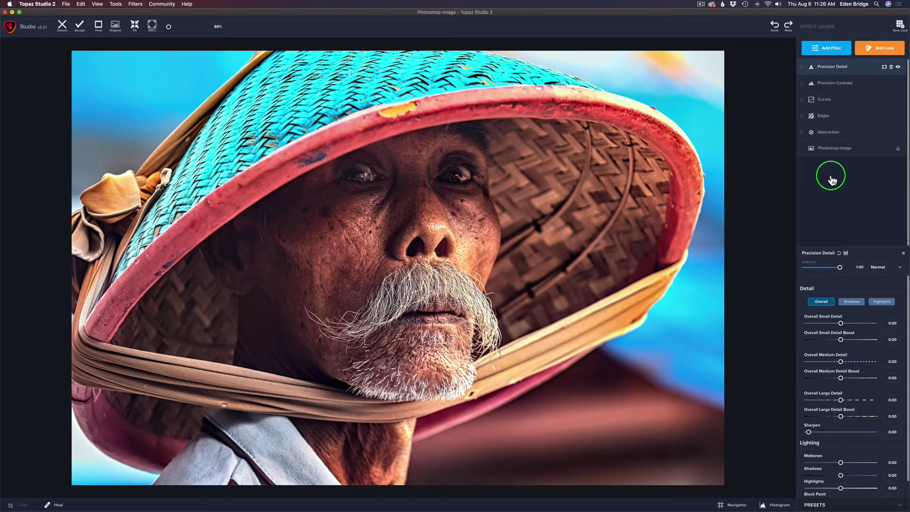
pyautogui.click(833, 51)
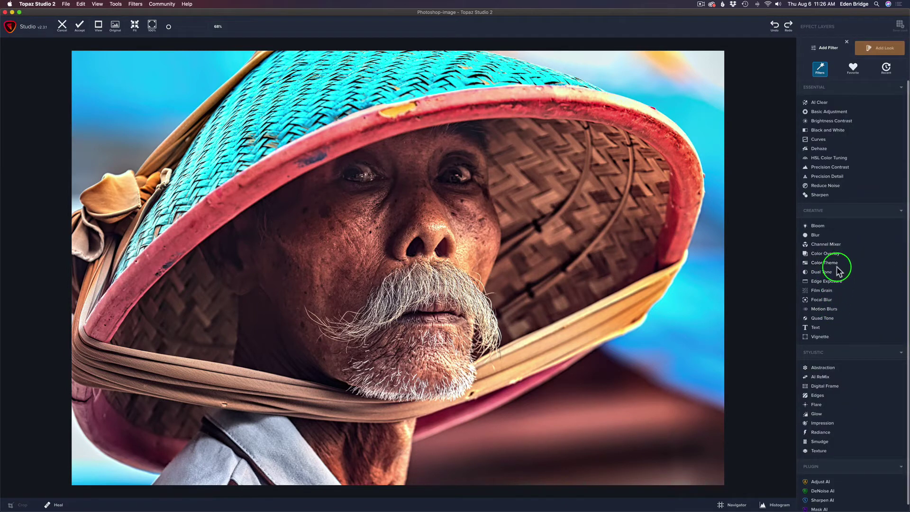
# Add Quad Tone and Vignette layers, setting the Vignette Opacity to 0.00.
pyautogui.click(827, 318)
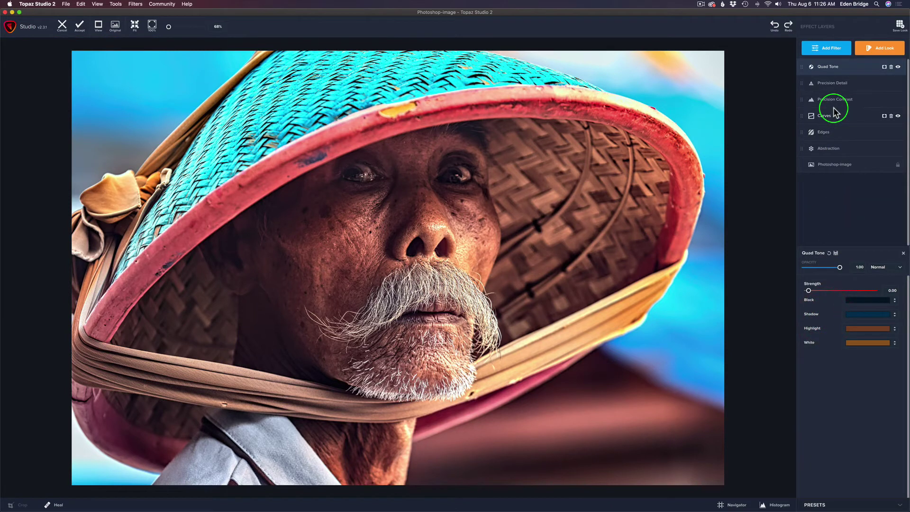
pyautogui.click(832, 49)
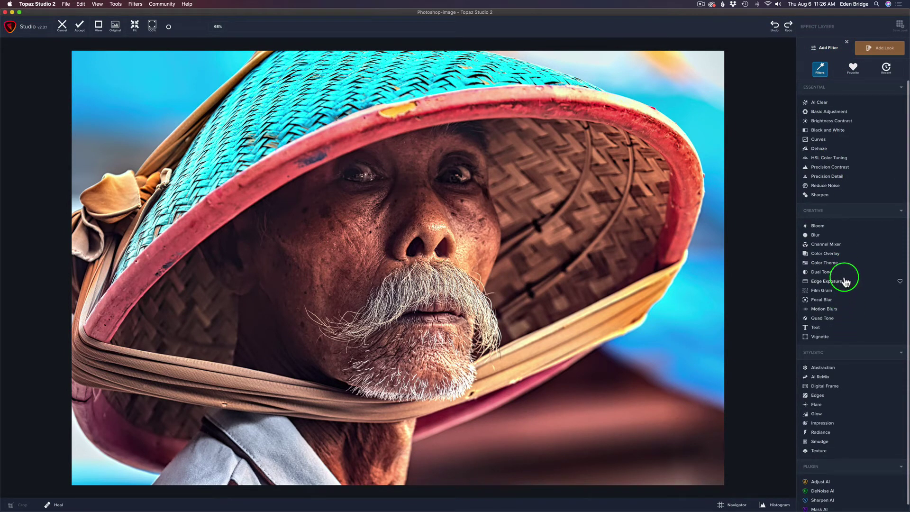
pyautogui.click(822, 336)
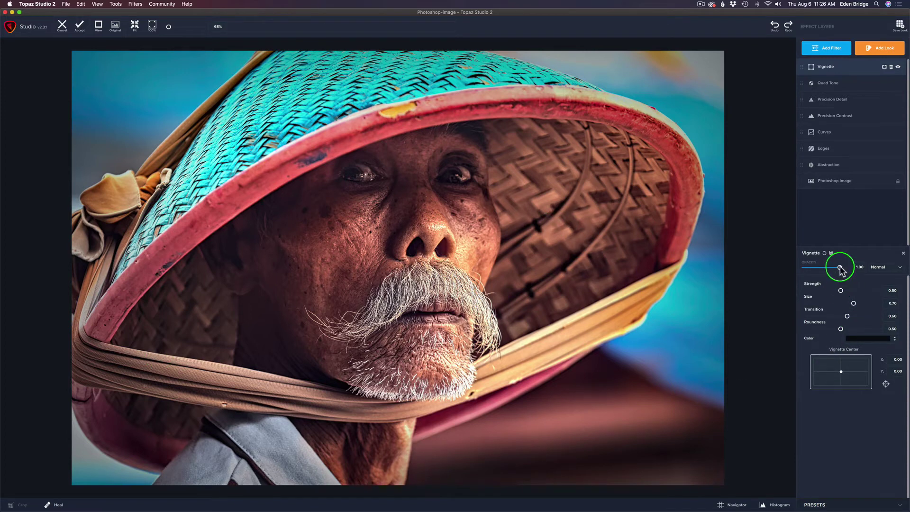
pyautogui.moveTo(838, 265); pyautogui.dragTo(788, 266)
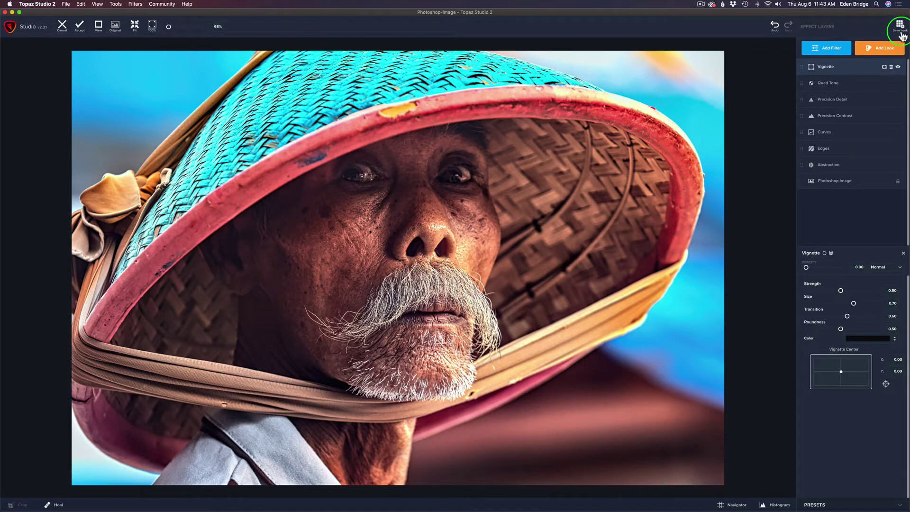
# Save the stack as the look '1. Simplify WorkSpace', then delete the top effect layers.
pyautogui.click(900, 28)
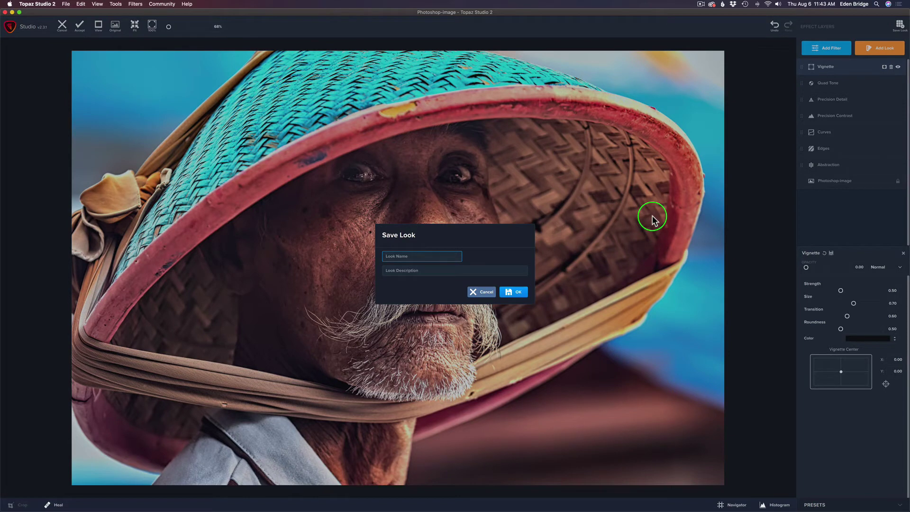
pyautogui.write('1. Simplify WorkSpace')
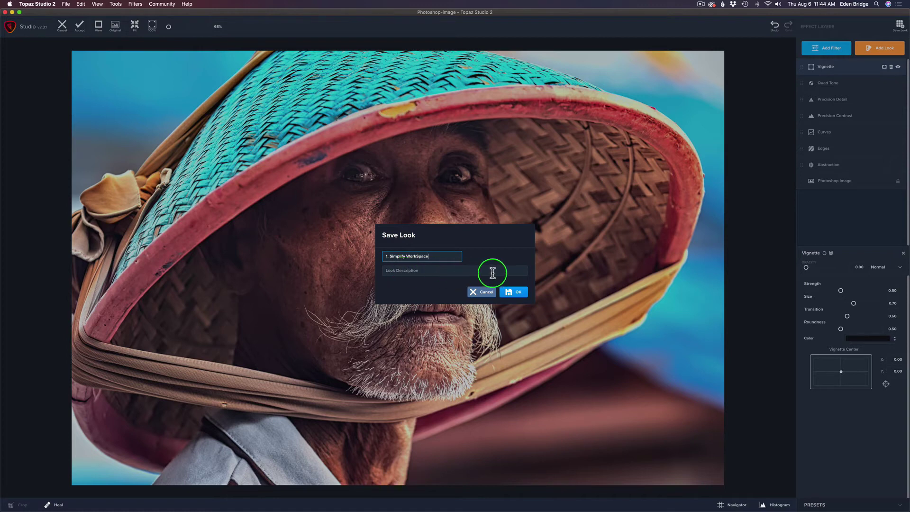
pyautogui.click(514, 293)
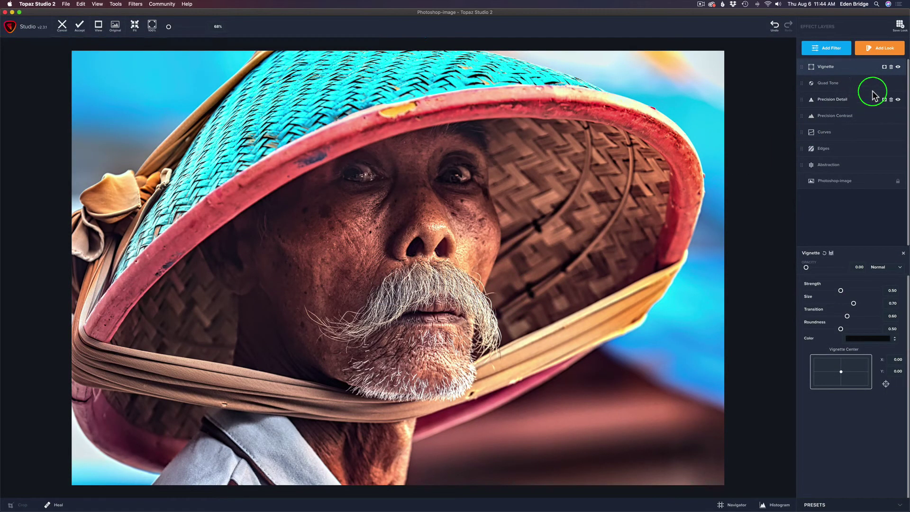
pyautogui.click(889, 68)
pyautogui.click(890, 67)
# Delete the remaining effect layers, including Edges and Abstraction.
pyautogui.click(890, 68)
pyautogui.click(890, 67)
pyautogui.click(891, 68)
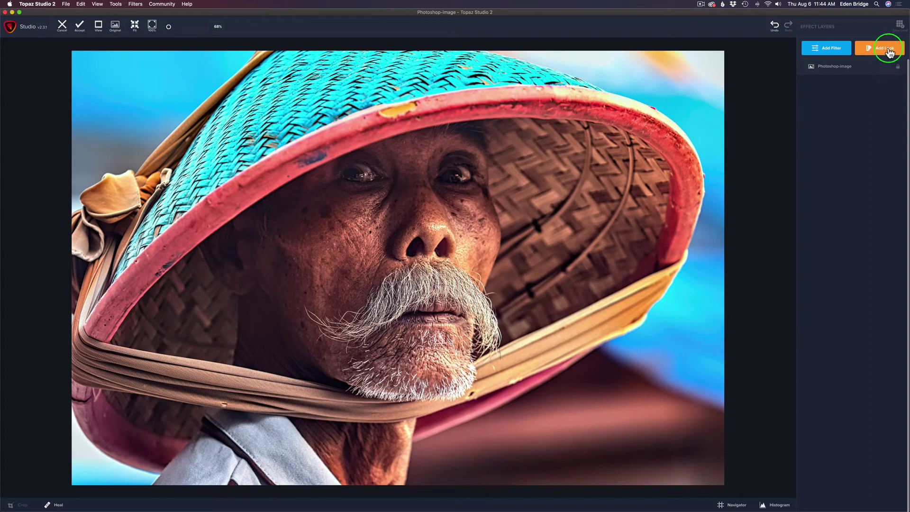
# Browse saved looks, filtering the Look Category to Bold and then back to All.
pyautogui.click(890, 53)
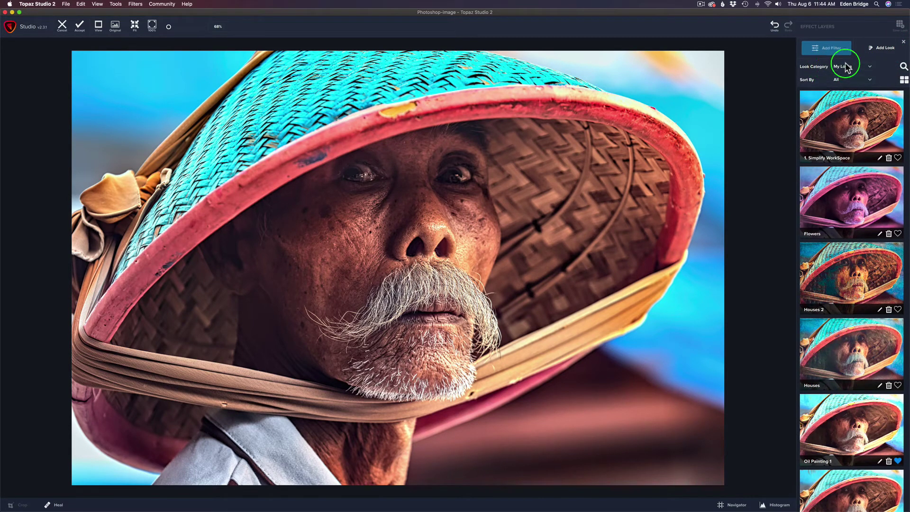
pyautogui.click(871, 69)
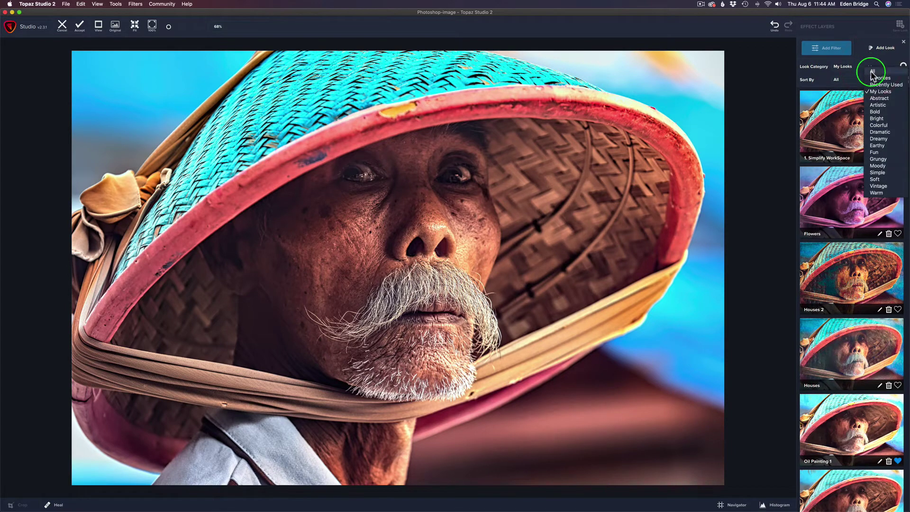
pyautogui.click(875, 112)
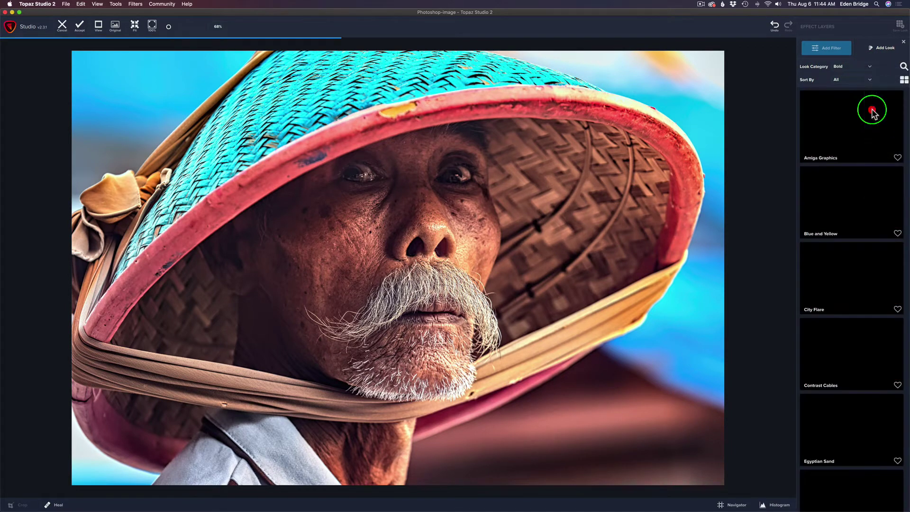
pyautogui.click(870, 69)
pyautogui.click(871, 69)
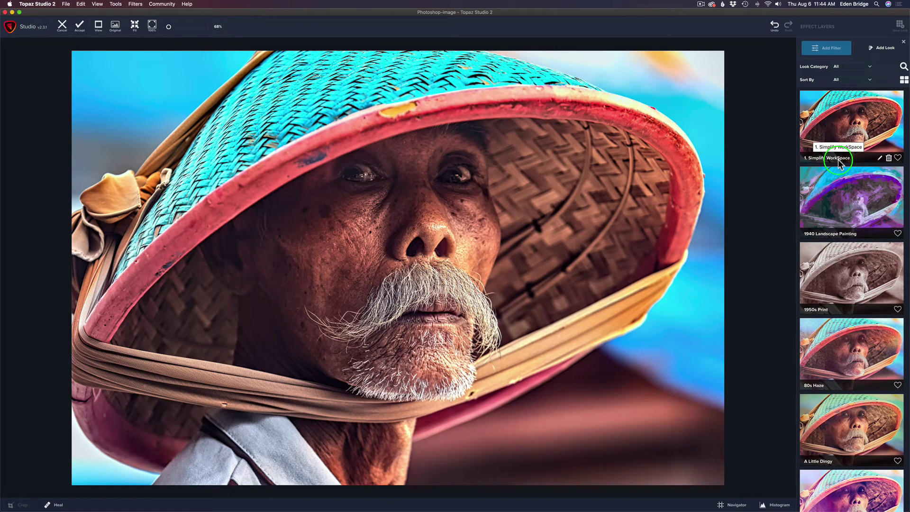
# Set the Look Category to My Looks so 1. Simplify WorkSpace appears first.
pyautogui.click(870, 69)
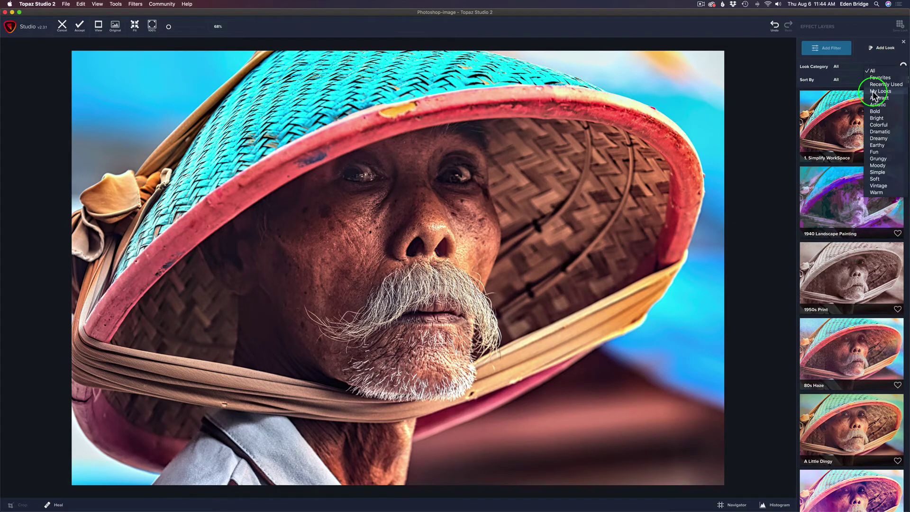
pyautogui.click(874, 93)
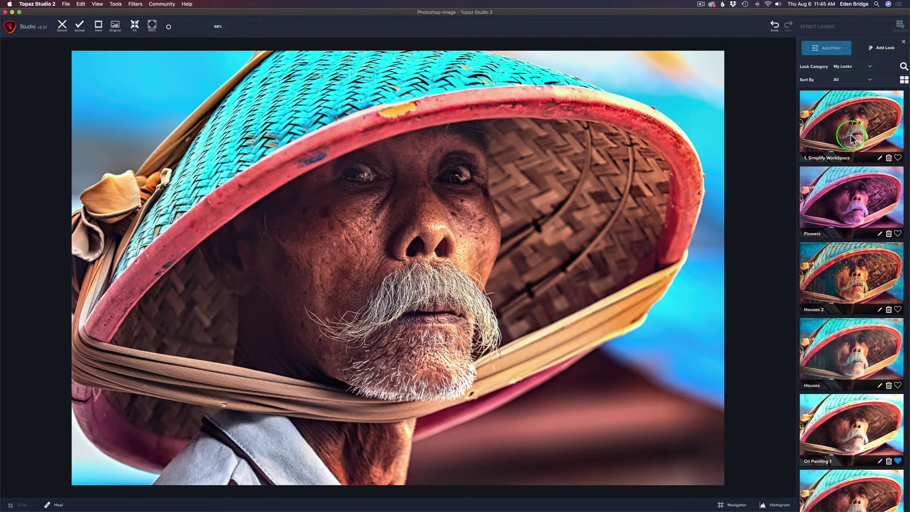
# Apply the 1. Simplify WorkSpace look, adding its seven filter layers from Vignette to Abstraction.
pyautogui.click(852, 127)
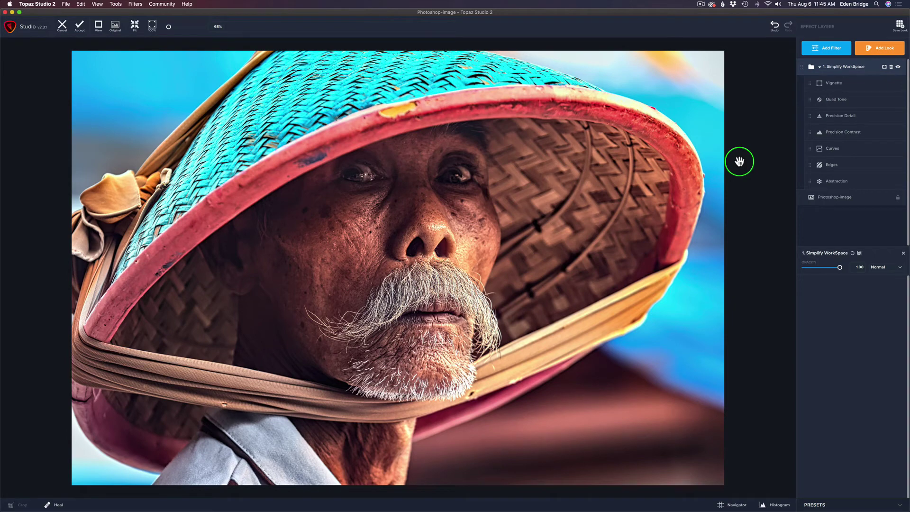
pyautogui.click(763, 163)
pyautogui.click(763, 163)
# Set the Abstraction layer to Simplify Size 0.33, YUV colour space, and Feature Boost 0.16.
pyautogui.click(849, 183)
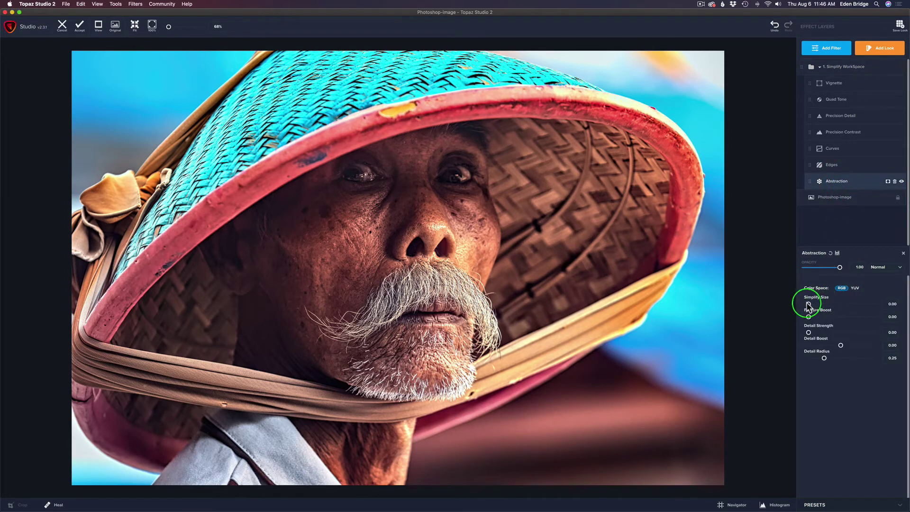
pyautogui.moveTo(808, 303); pyautogui.dragTo(831, 304)
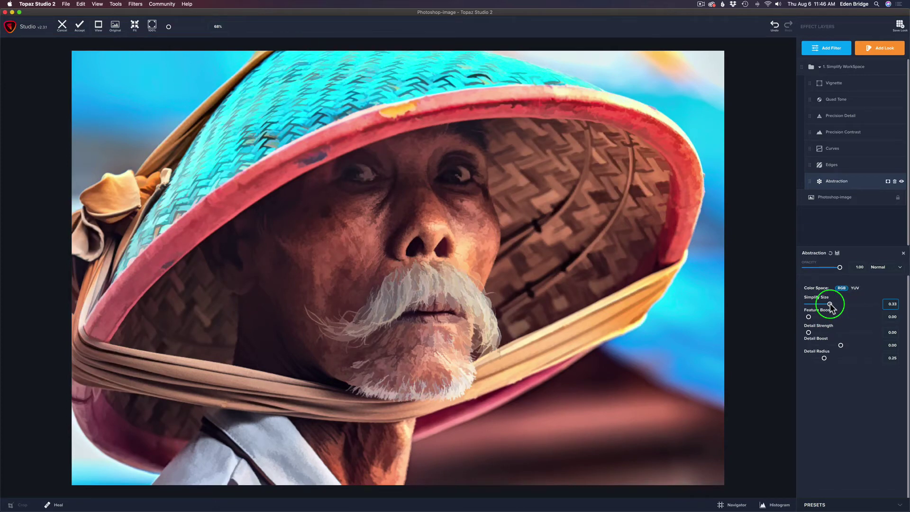
pyautogui.doubleClick(830, 304)
pyautogui.moveTo(809, 316); pyautogui.dragTo(835, 317)
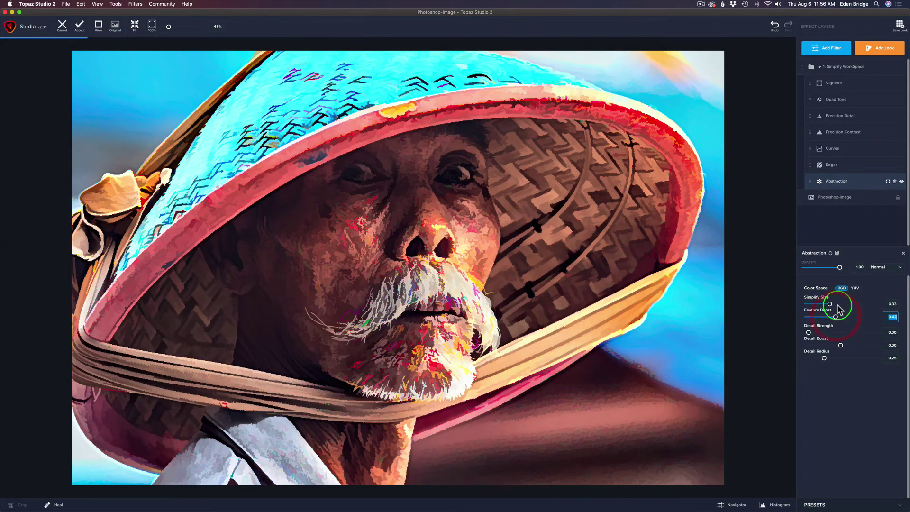
pyautogui.click(856, 288)
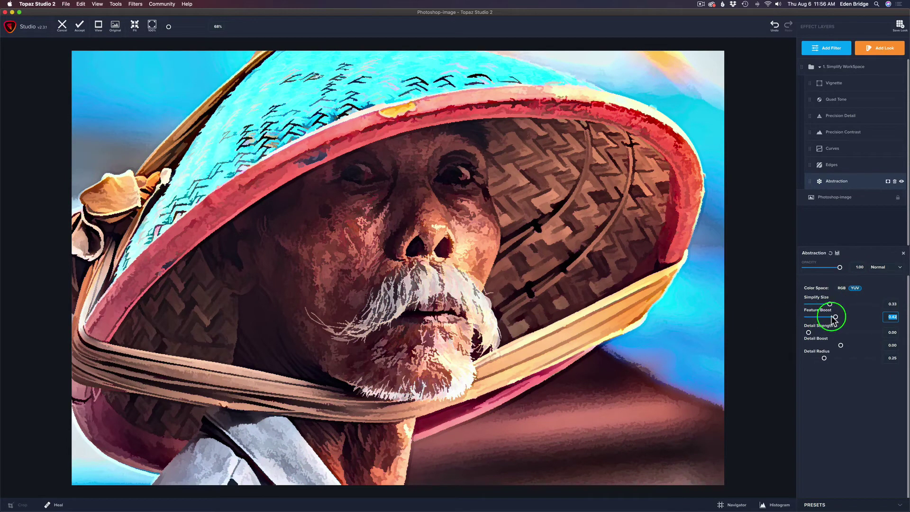
pyautogui.moveTo(835, 317); pyautogui.dragTo(816, 317)
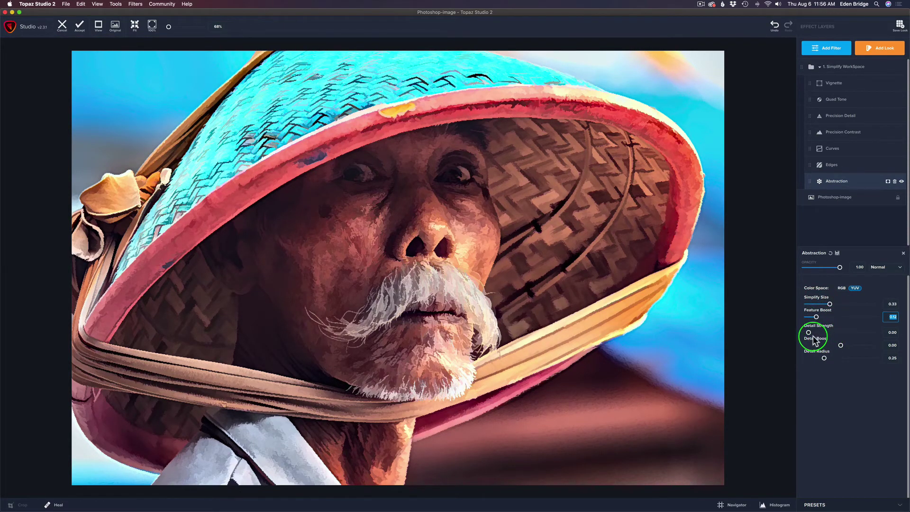
# Raise the Edges layer's edge strength to 0.52 and settle Edge Thickness at 0.58.
pyautogui.click(843, 169)
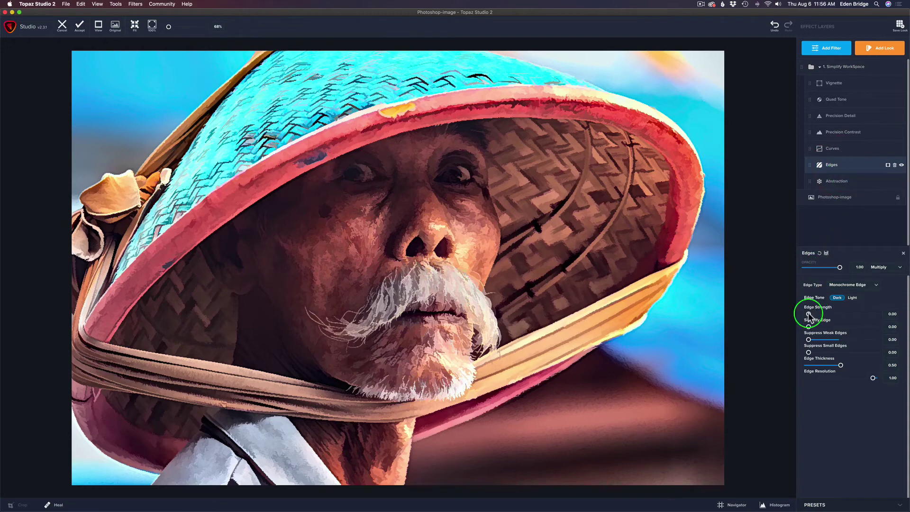
pyautogui.moveTo(809, 314); pyautogui.dragTo(832, 315)
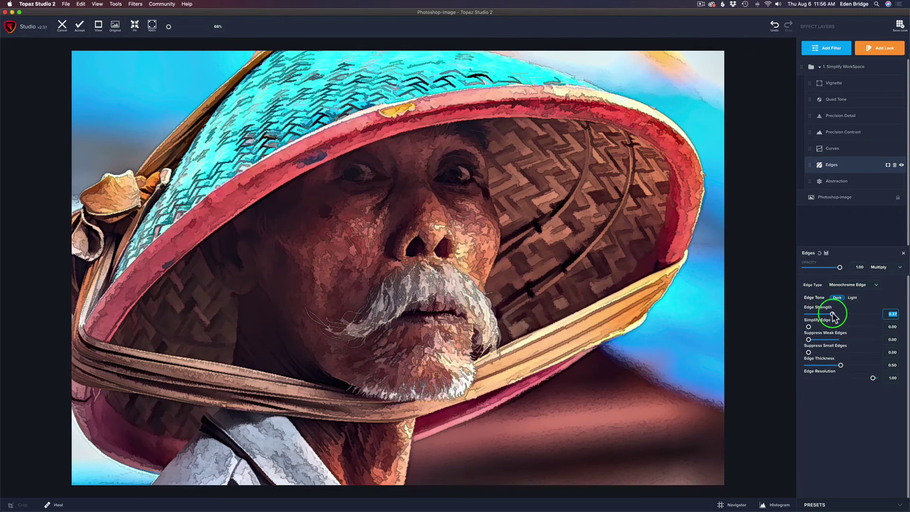
pyautogui.moveTo(833, 314); pyautogui.dragTo(820, 328)
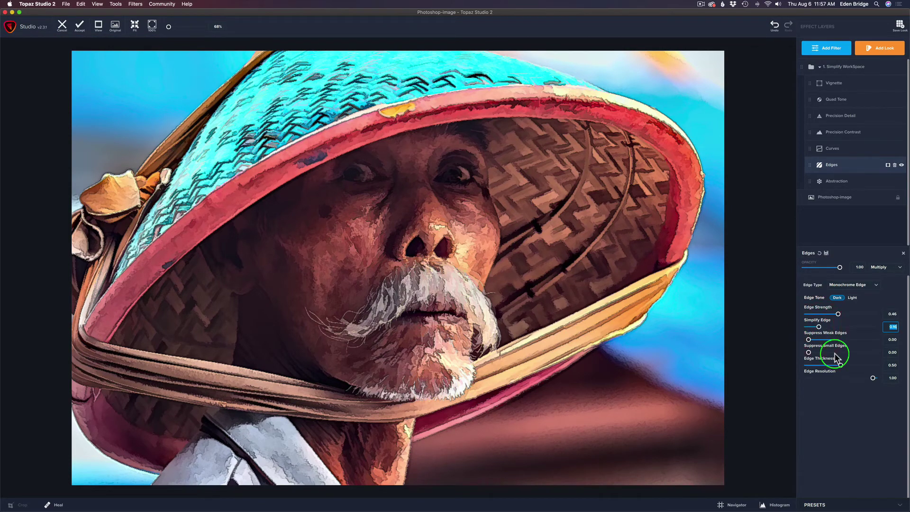
pyautogui.moveTo(842, 366); pyautogui.dragTo(865, 365)
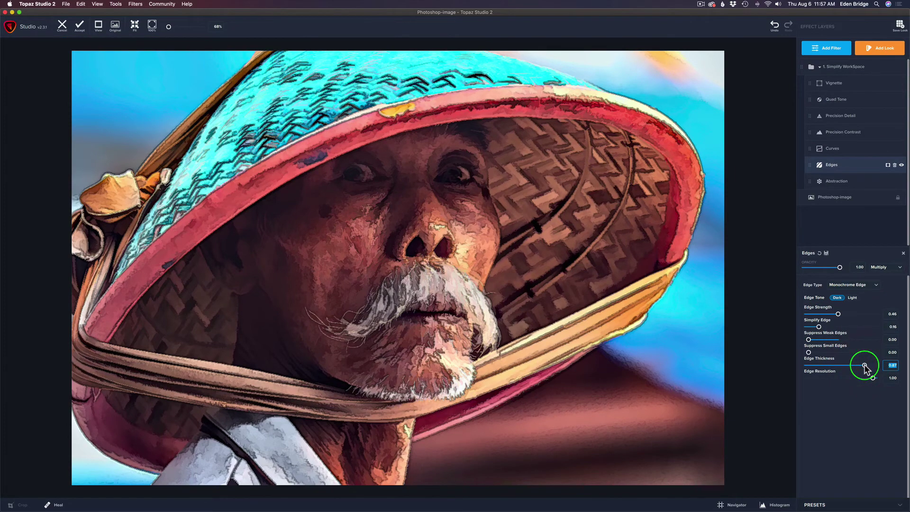
pyautogui.moveTo(865, 365); pyautogui.dragTo(851, 365)
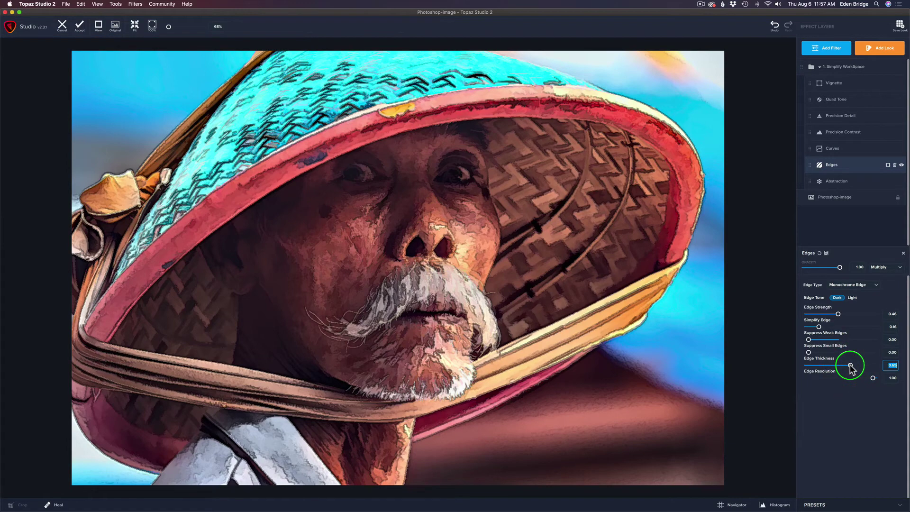
pyautogui.moveTo(851, 369); pyautogui.dragTo(846, 366)
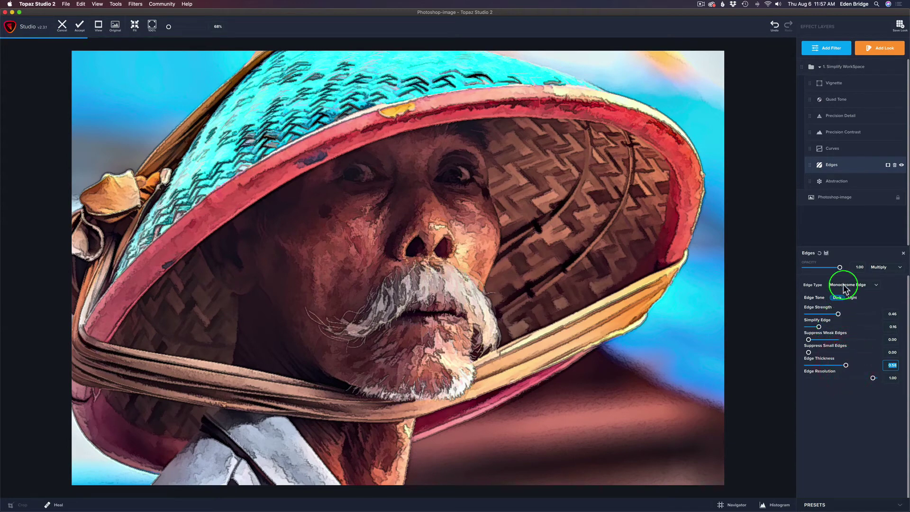
# Add a midpoint to the Curves layer's curve and lift it slightly to brighten.
pyautogui.click(844, 151)
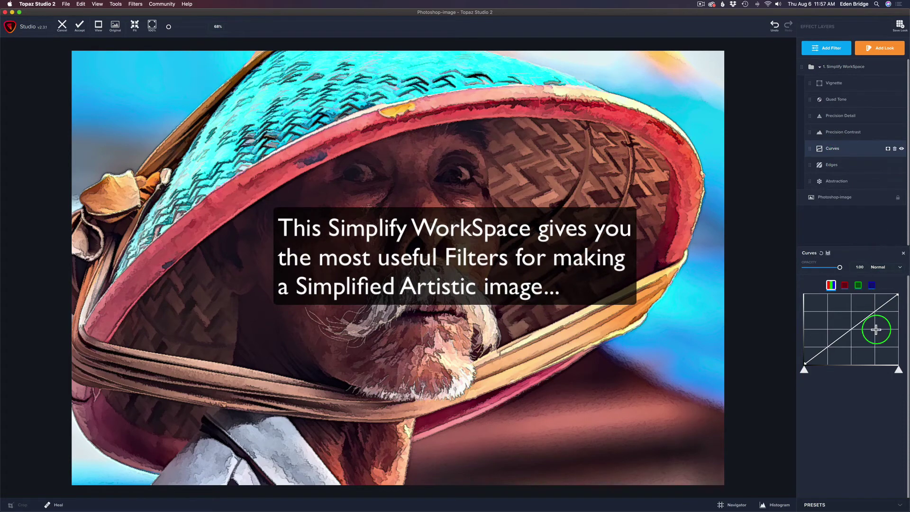
pyautogui.click(851, 329)
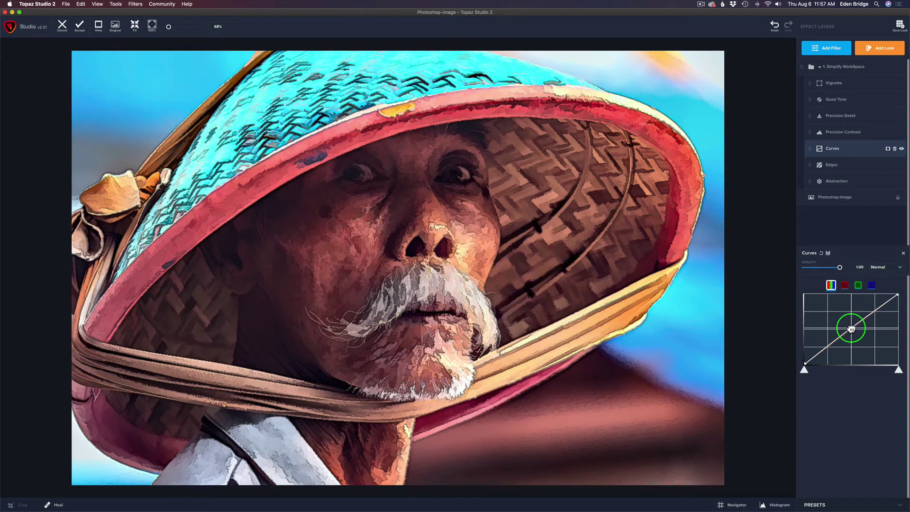
pyautogui.moveTo(851, 329); pyautogui.dragTo(851, 326)
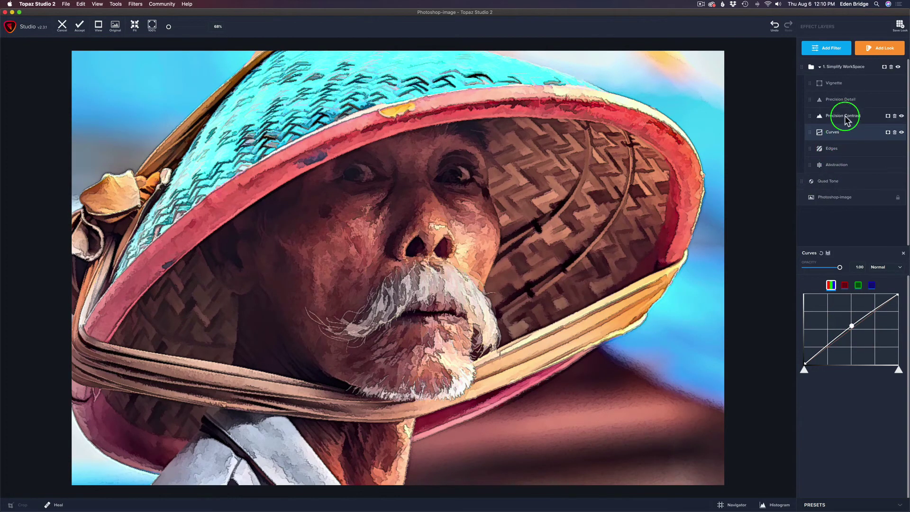
# Set Precision Contrast's Low to 0.53, Medium to 0.30, and Shadow to -0.39.
pyautogui.click(845, 117)
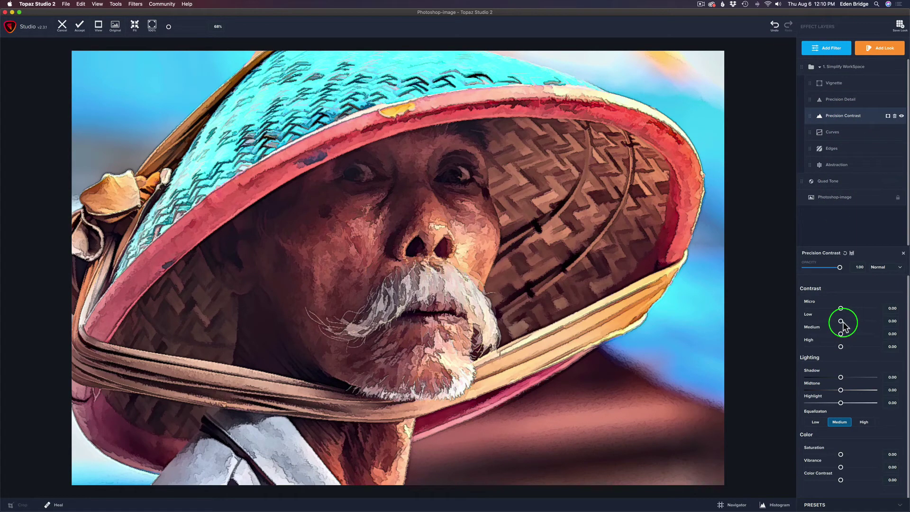
pyautogui.moveTo(843, 322)
pyautogui.mouseDown()
pyautogui.moveTo(862, 324)
pyautogui.moveTo(850, 335)
pyautogui.mouseUp()
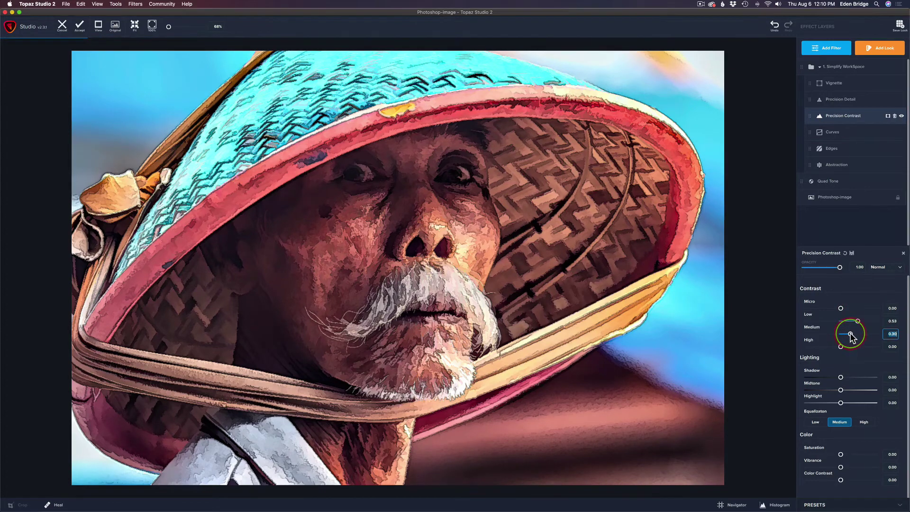
pyautogui.click(841, 350)
pyautogui.moveTo(842, 352); pyautogui.dragTo(829, 380)
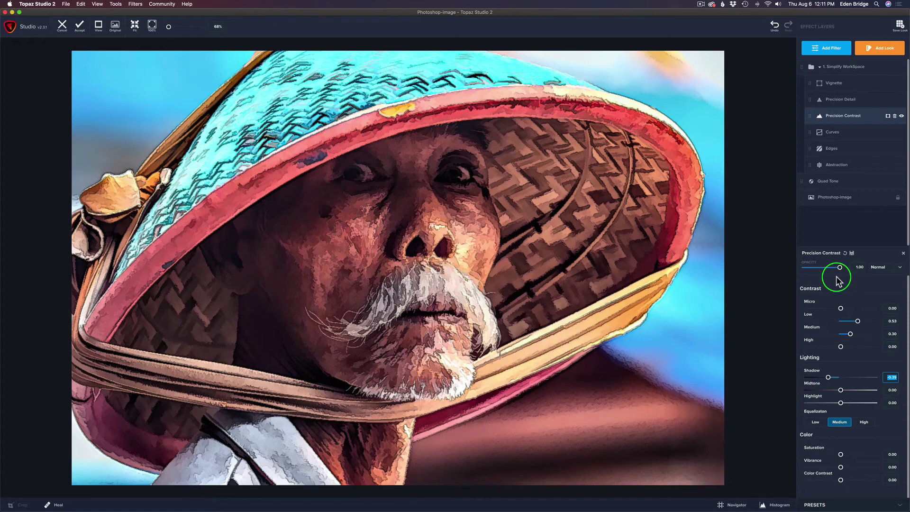
# Set Precision Detail's Overall Small Detail to 0.32, Medium Detail to 0.23, and Black Point near -0.44.
pyautogui.click(841, 100)
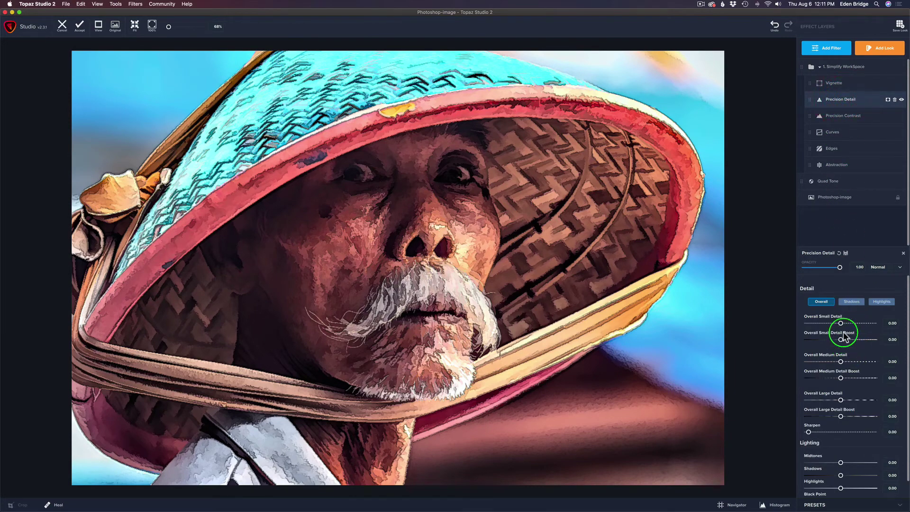
pyautogui.moveTo(841, 323)
pyautogui.mouseDown()
pyautogui.moveTo(860, 324)
pyautogui.moveTo(851, 327)
pyautogui.mouseUp()
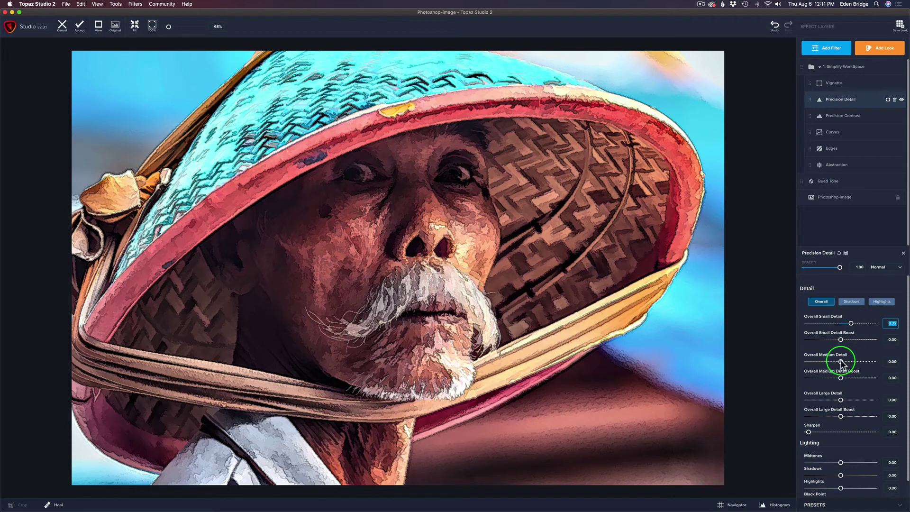
pyautogui.moveTo(840, 362); pyautogui.dragTo(848, 362)
pyautogui.moveTo(846, 403); pyautogui.dragTo(846, 403)
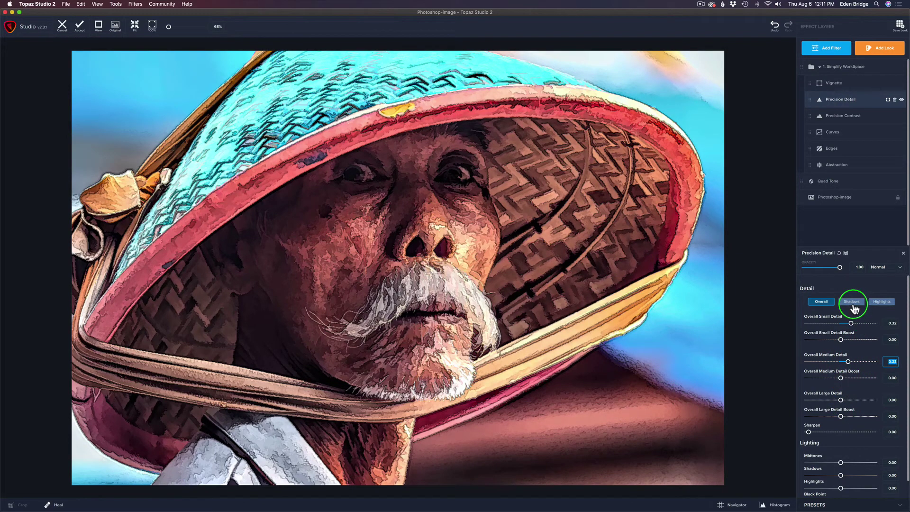
pyautogui.scroll(-2, 876, 406)
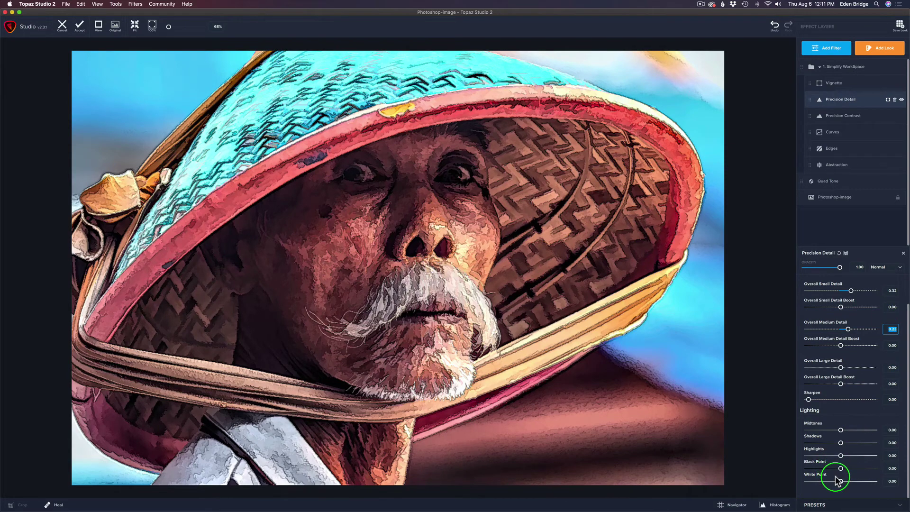
pyautogui.scroll(1, 841, 474)
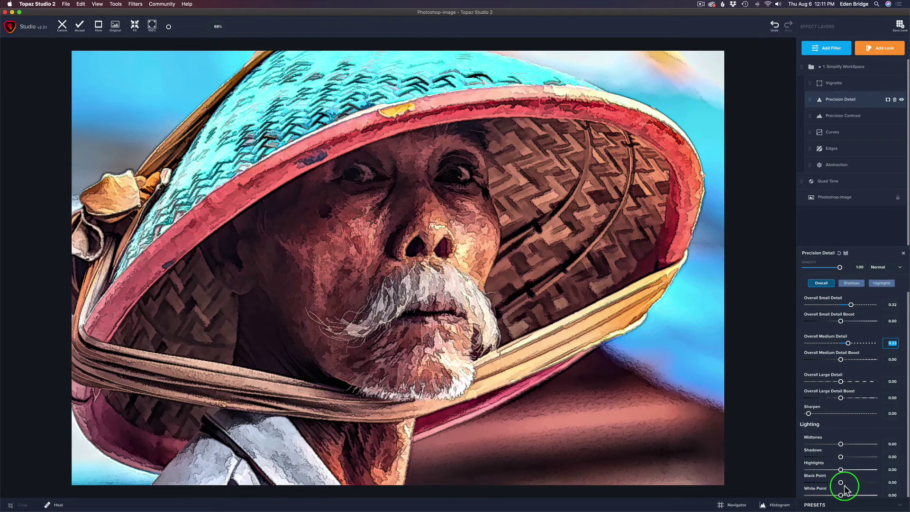
pyautogui.moveTo(841, 484); pyautogui.dragTo(821, 483)
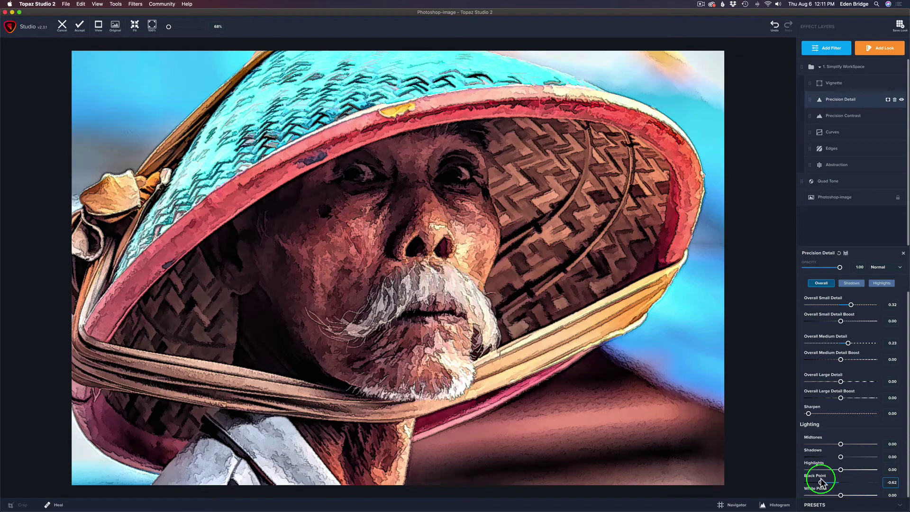
pyautogui.moveTo(822, 482); pyautogui.dragTo(826, 482)
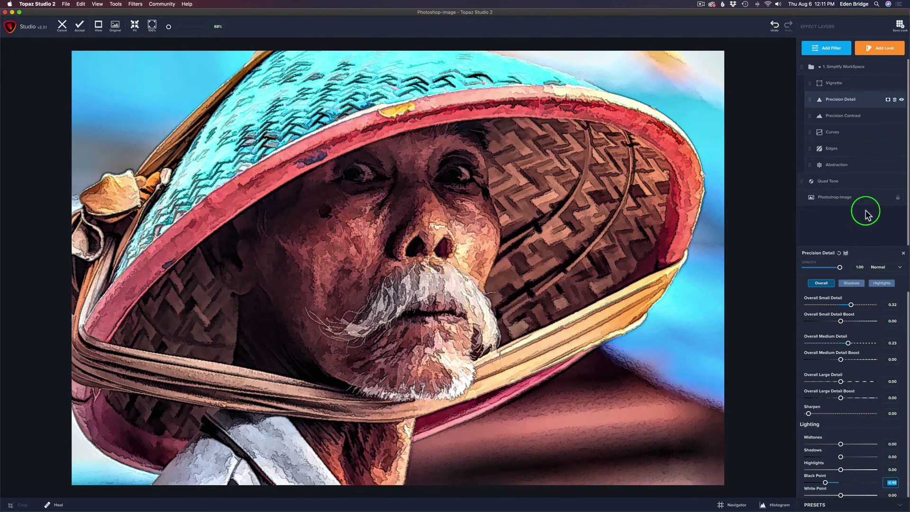
# Turn on the Vignette at about 0.83 opacity and compare against the original image.
pyautogui.click(848, 86)
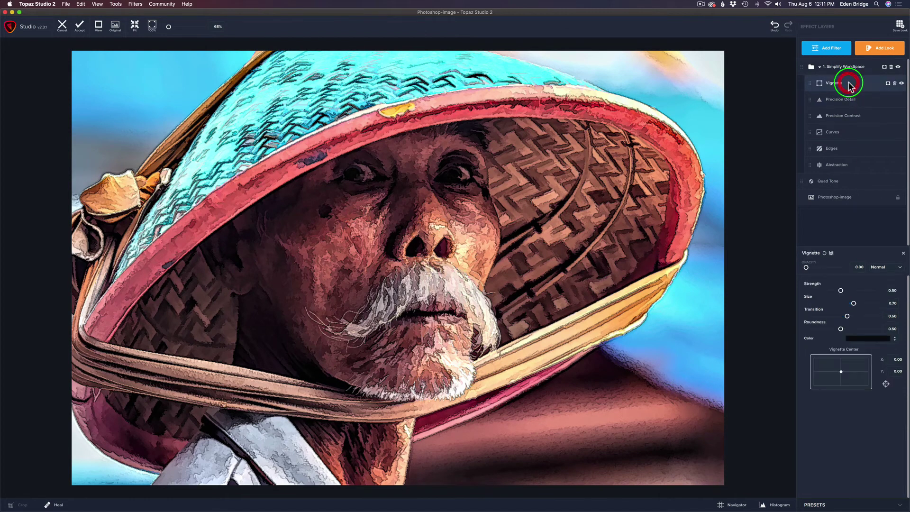
pyautogui.doubleClick(808, 266)
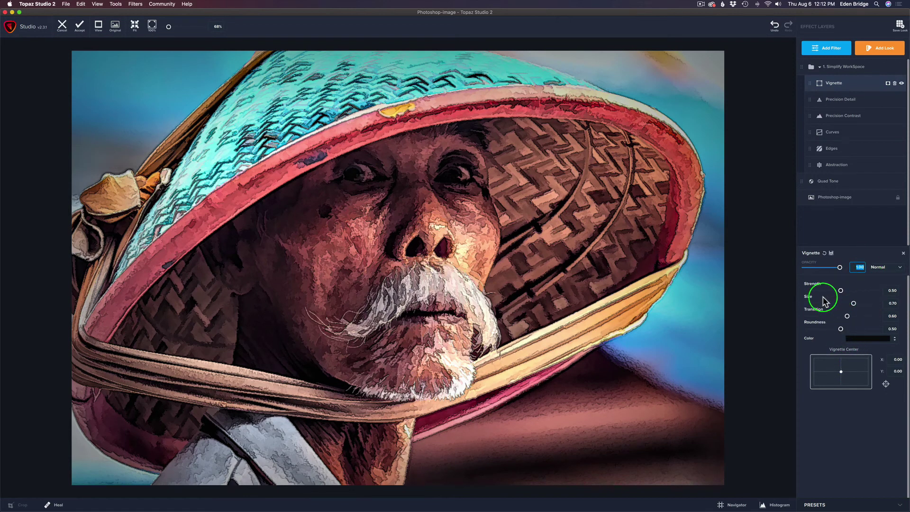
pyautogui.moveTo(839, 266); pyautogui.dragTo(823, 269)
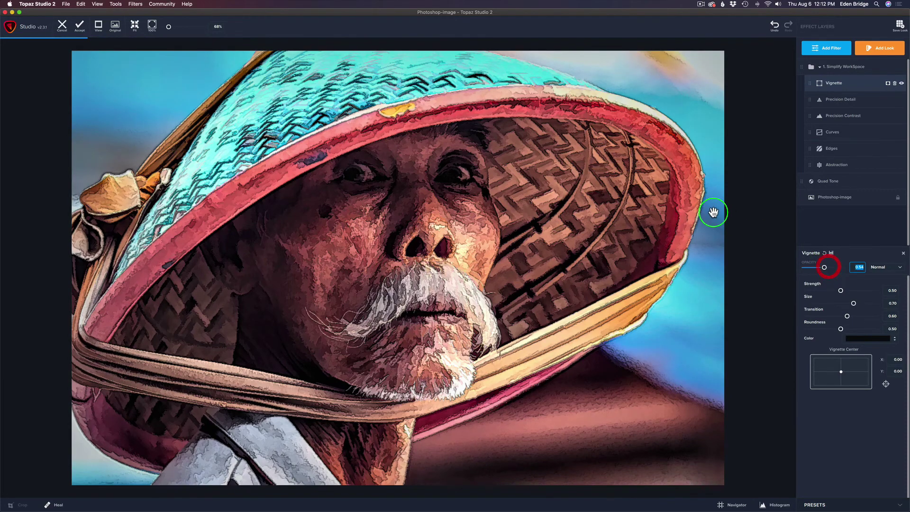
pyautogui.click(764, 218)
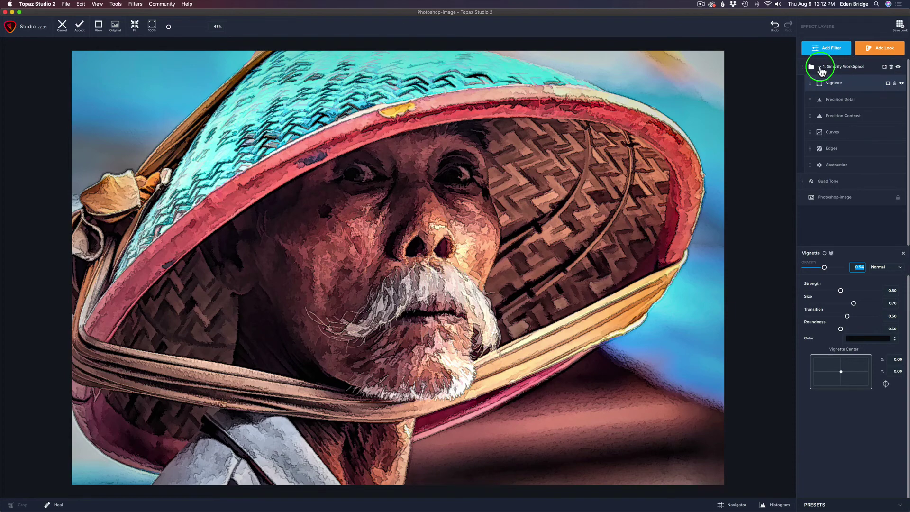
# Fade the 1. Simplify WorkSpace group's opacity to 0, then bring it back to 0.78.
pyautogui.click(851, 68)
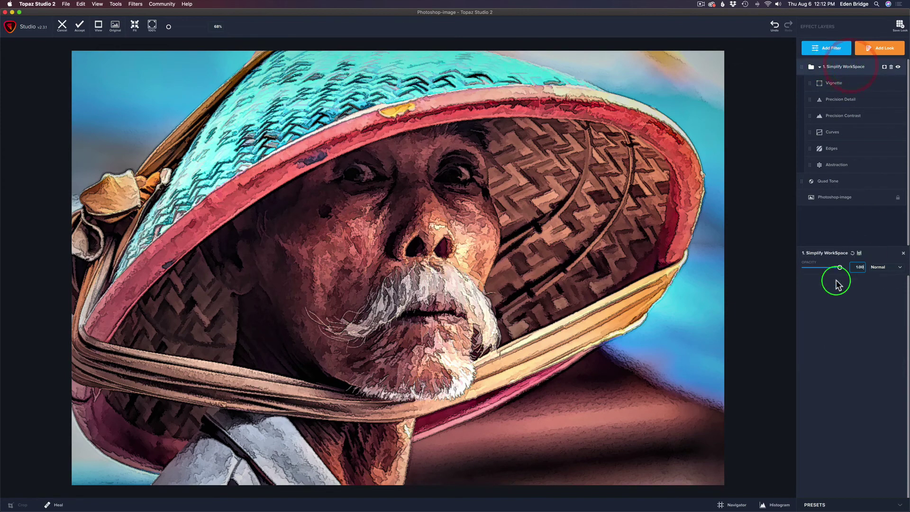
pyautogui.moveTo(838, 270); pyautogui.dragTo(786, 266)
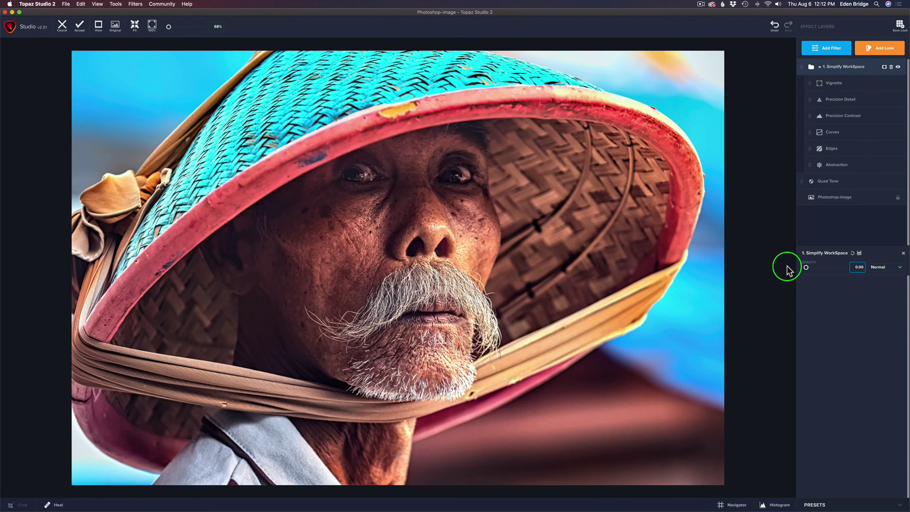
pyautogui.moveTo(786, 266); pyautogui.dragTo(830, 268)
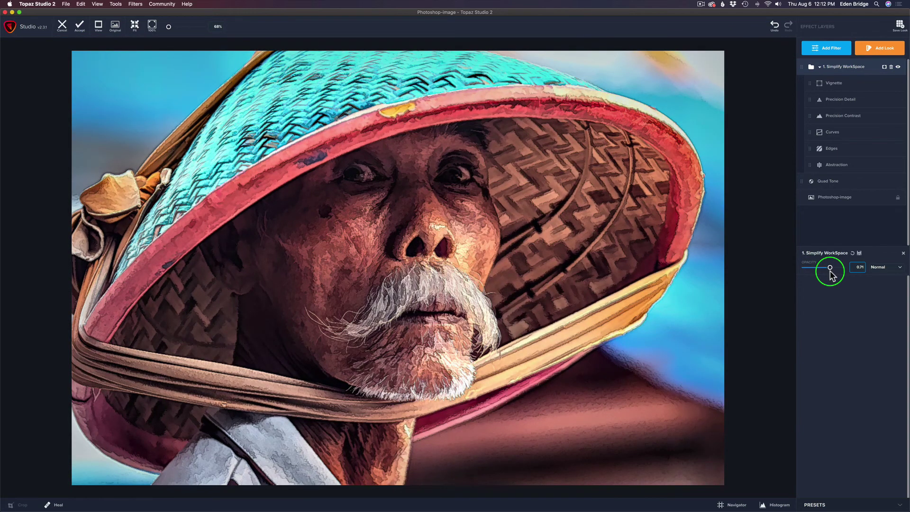
pyautogui.moveTo(830, 268); pyautogui.dragTo(832, 268)
pyautogui.moveTo(831, 269); pyautogui.dragTo(832, 268)
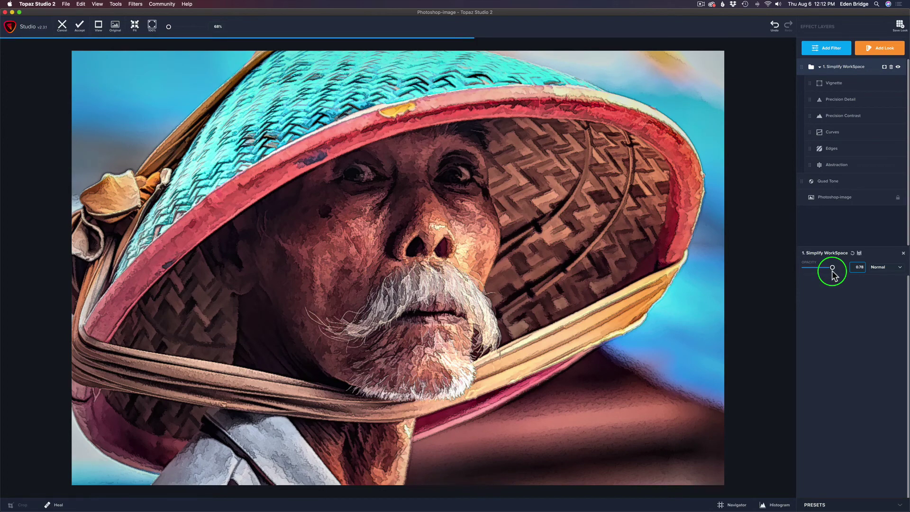
# Glance through the Add Filter list, then accept the painterly portrait edits for Photoshop.
pyautogui.click(829, 49)
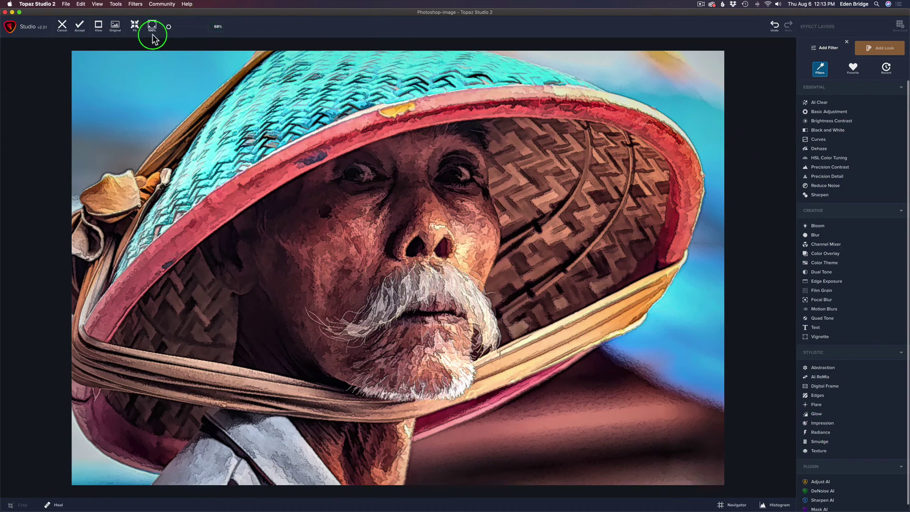
pyautogui.click(81, 27)
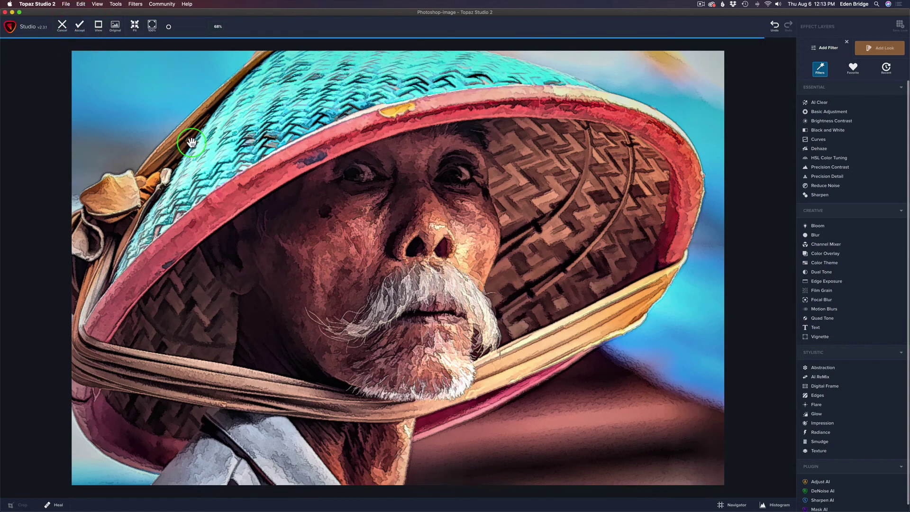